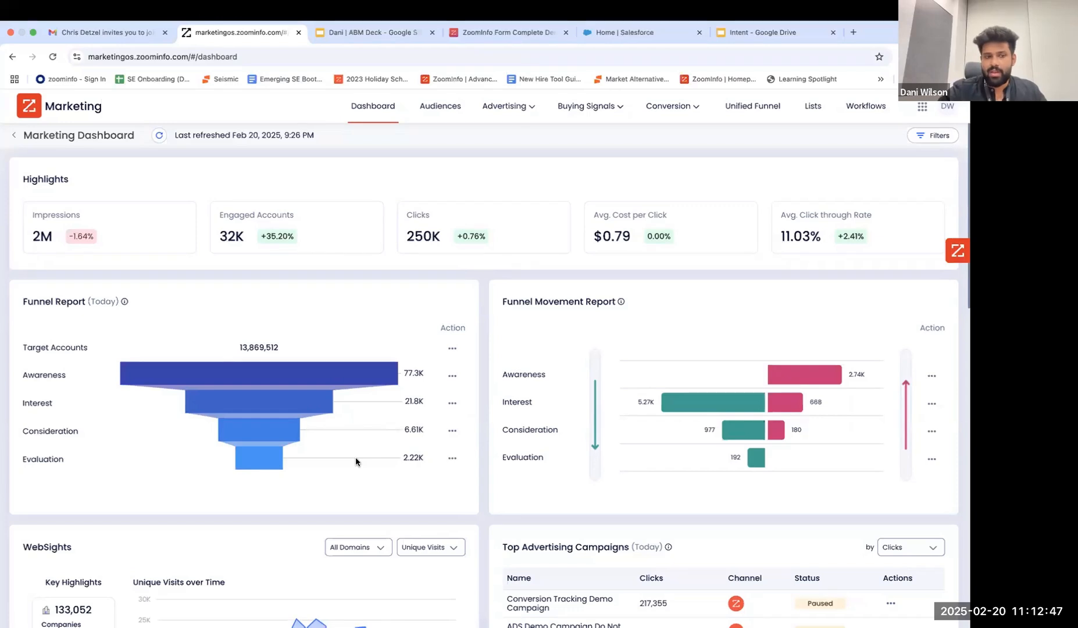
- Examine the marketing dashboard's funnel reports, Awareness stage actions, site visits, campaigns, intent topics, industries, account locations, submitted forms and guided intent
mouse_move(371, 378)
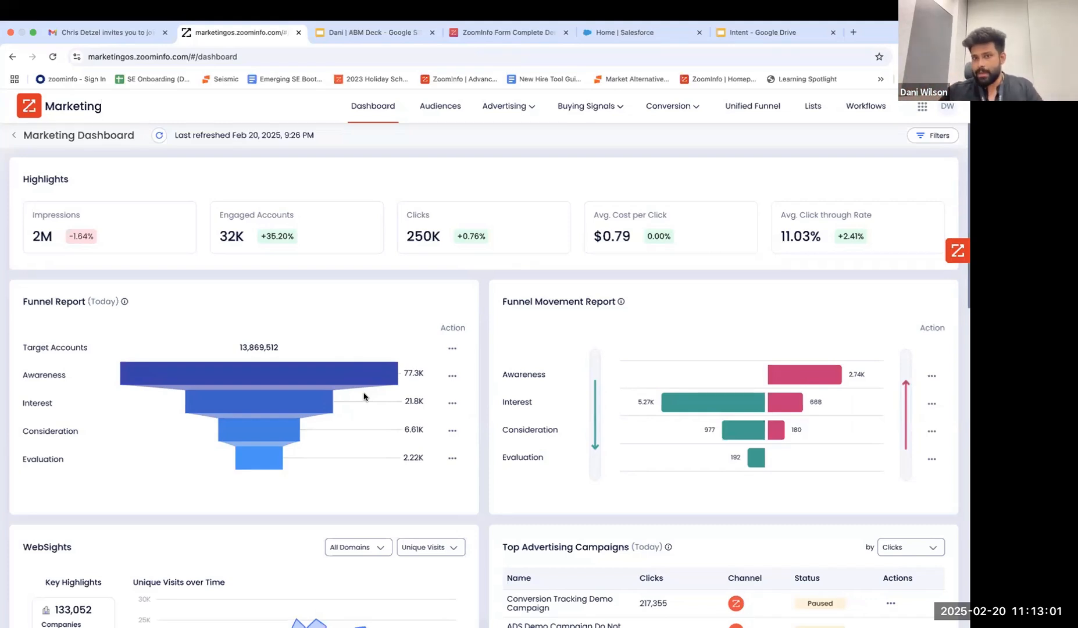
scroll(641, 409, down, 2)
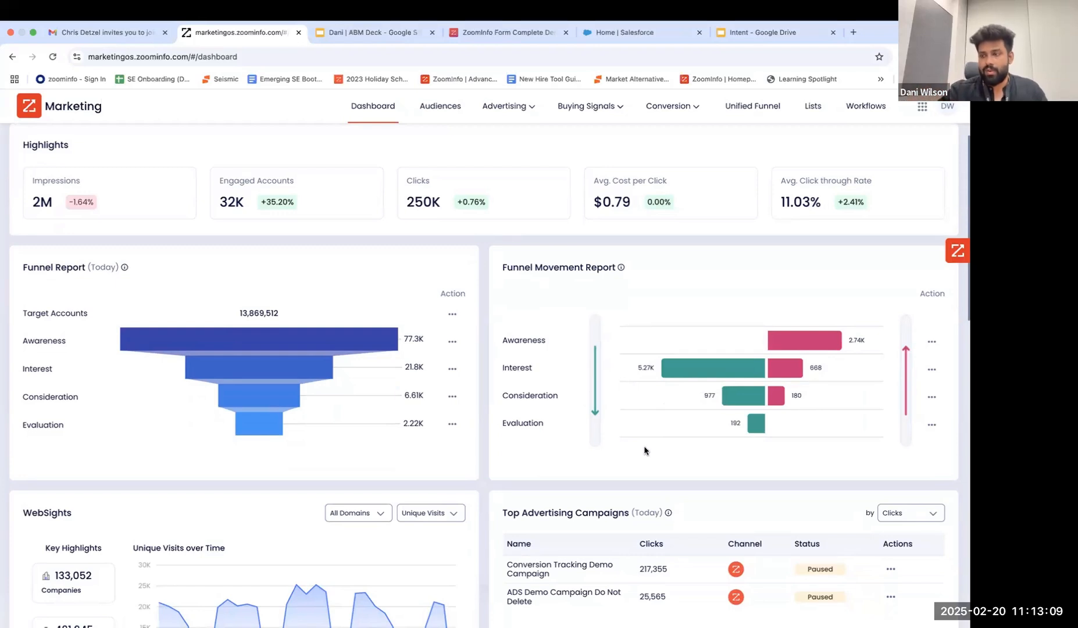
click(453, 344)
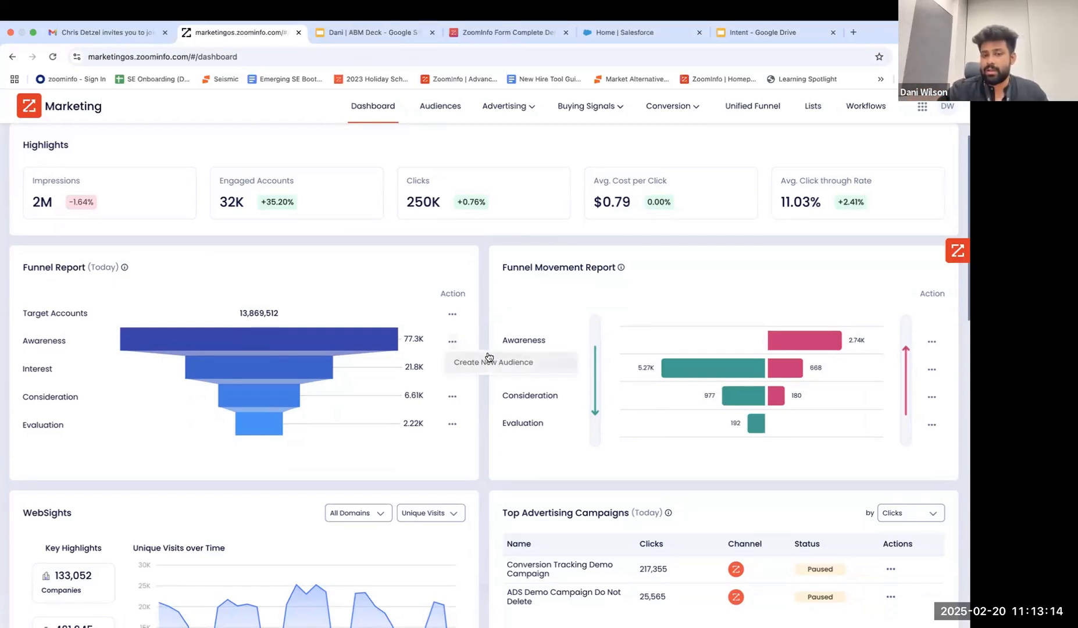
click(498, 303)
scroll(502, 314, down, 4)
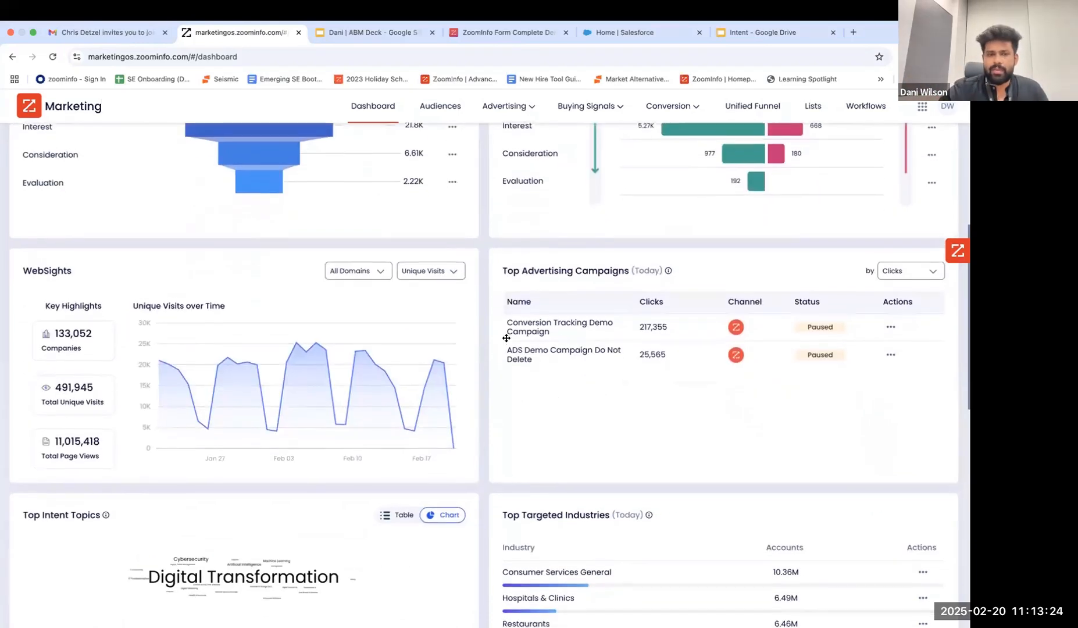
scroll(506, 338, down, 1)
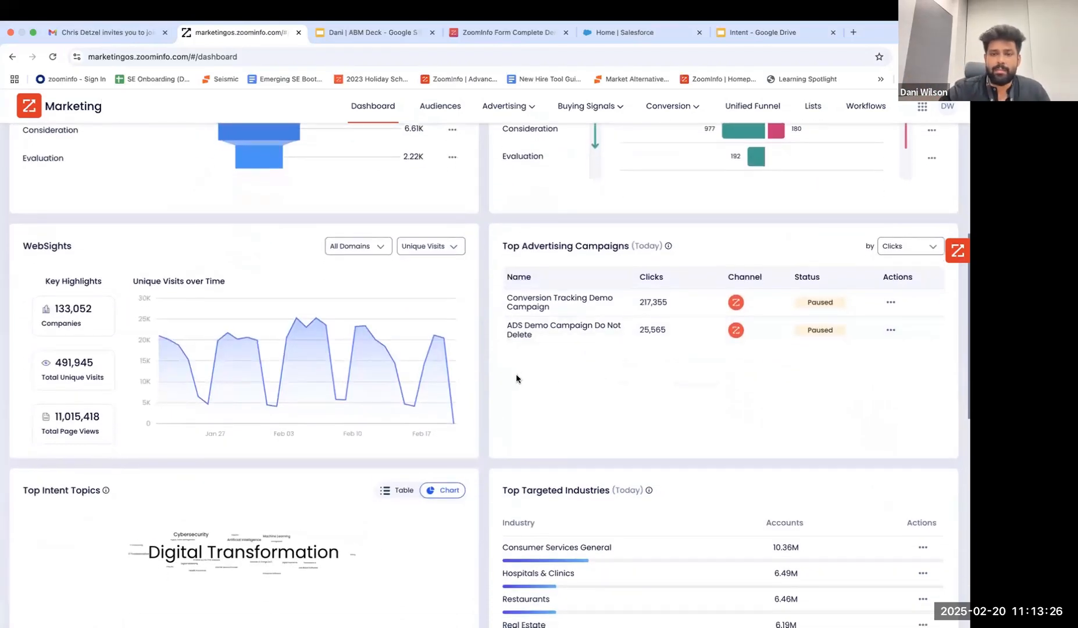
scroll(389, 440, down, 2)
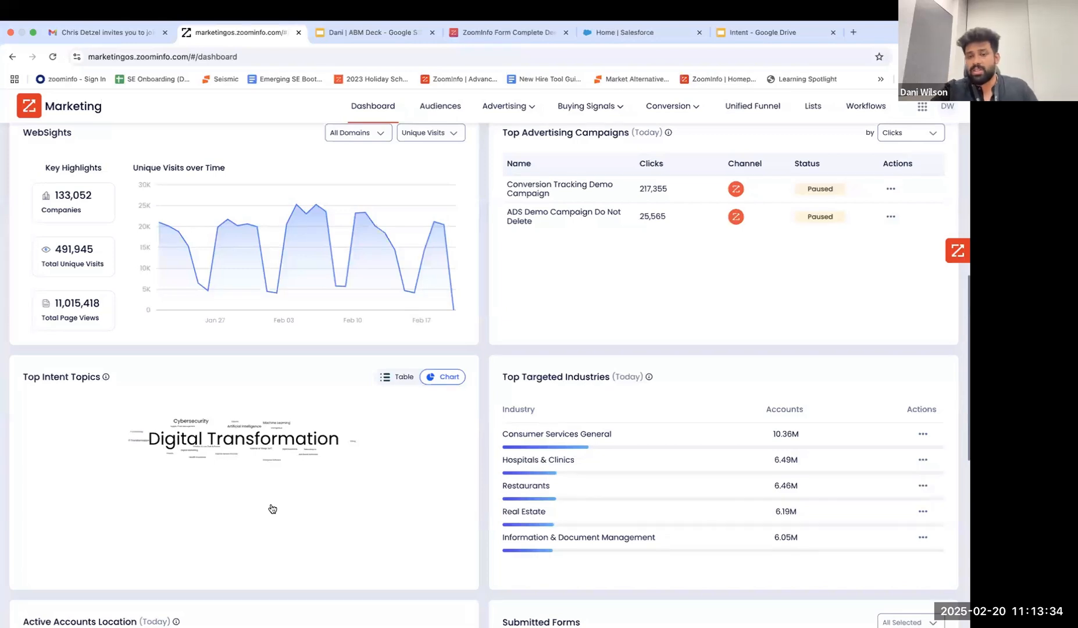
scroll(272, 508, down, 3)
scroll(272, 509, down, 5)
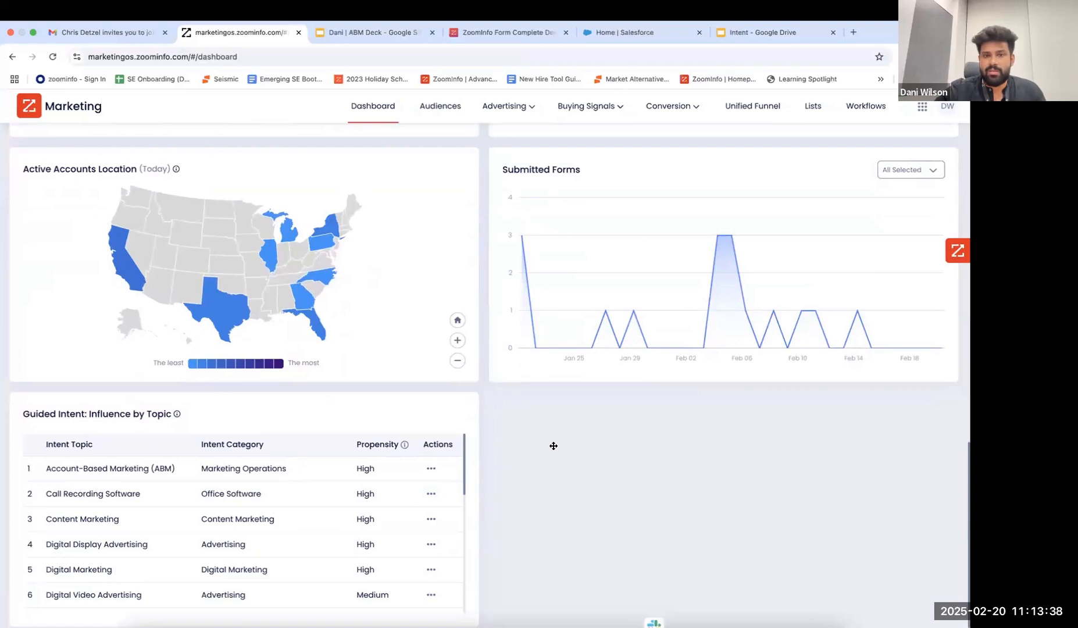
scroll(553, 446, up, 8)
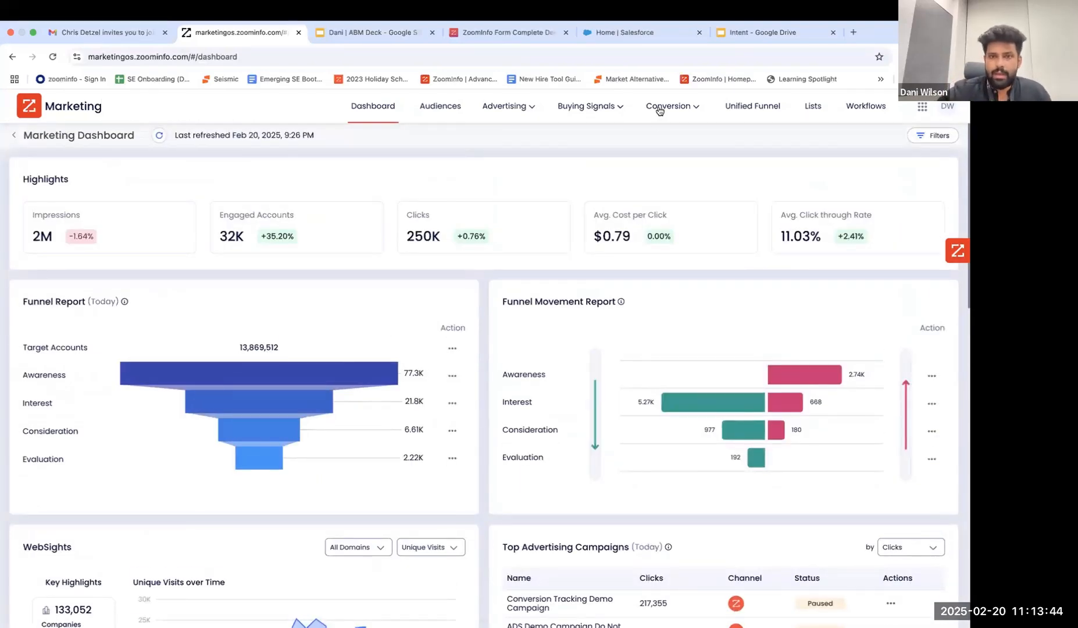
- Start a new audience based on Advanced Filters and review the available account, location, sales signal and Salesforce filters
click(446, 113)
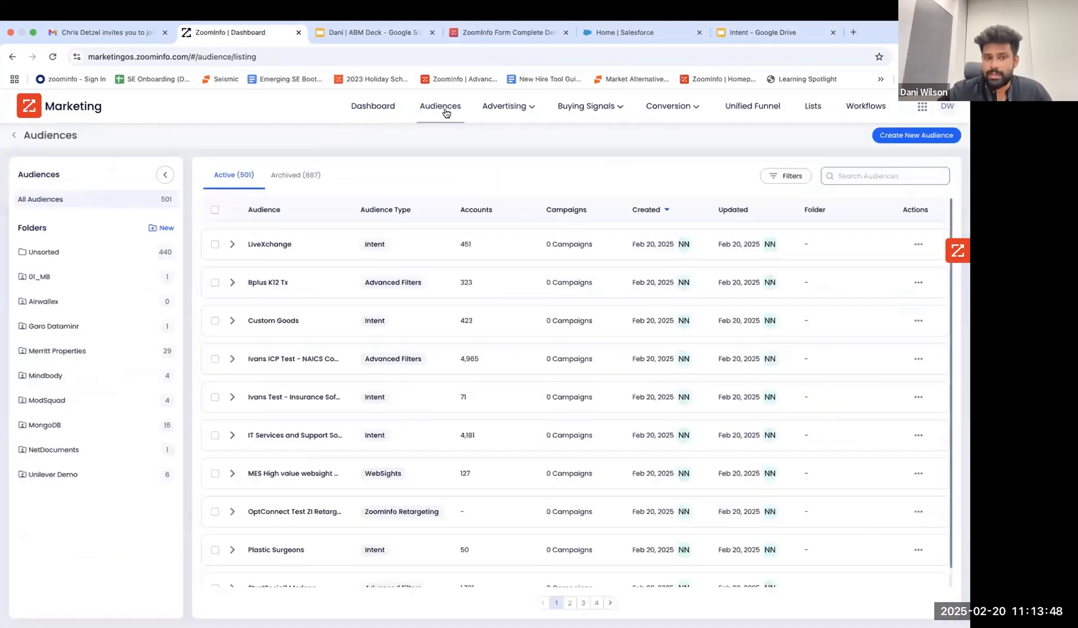
click(935, 137)
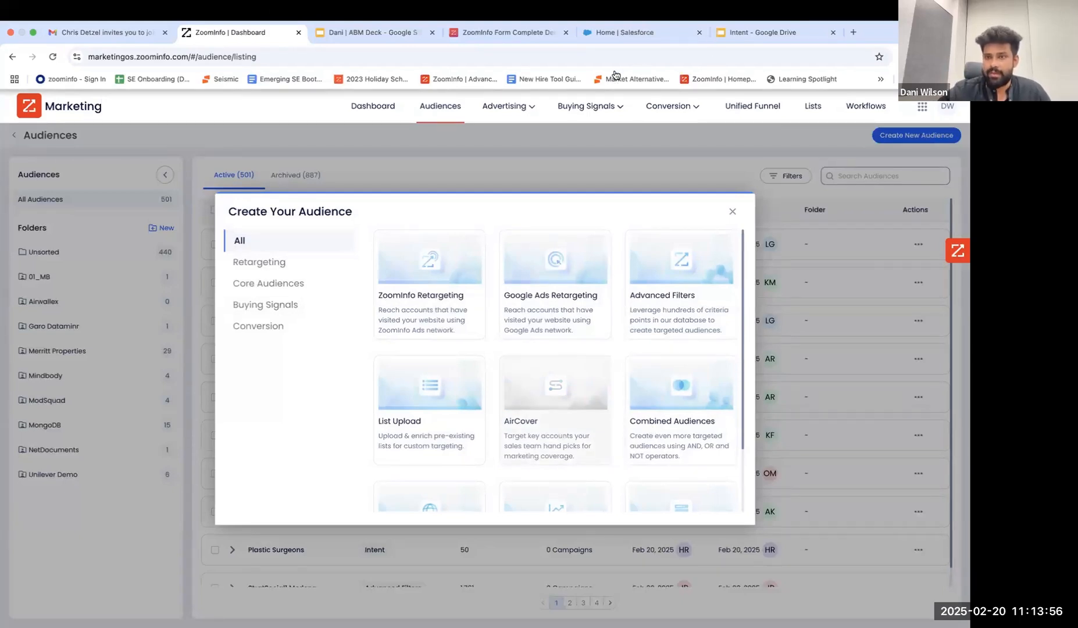
click(686, 262)
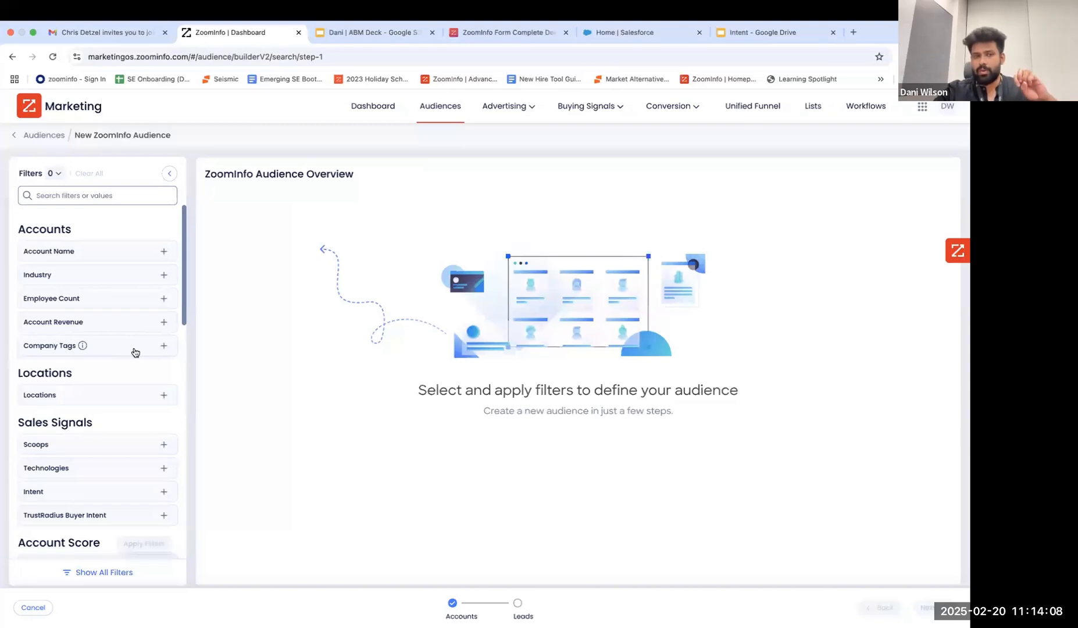
scroll(135, 353, down, 3)
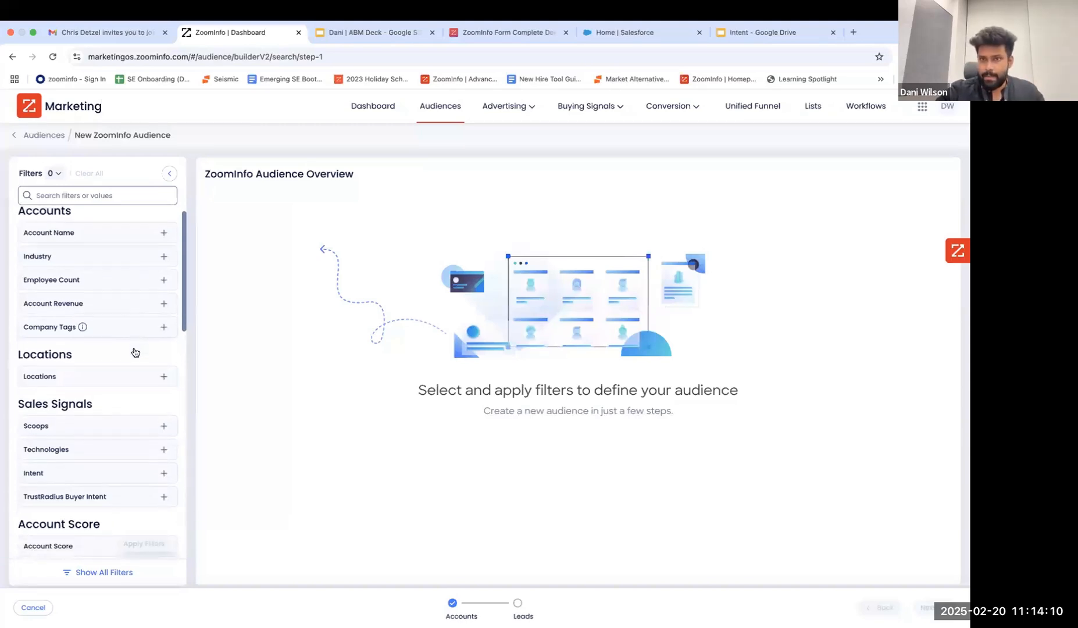
scroll(135, 353, down, 2)
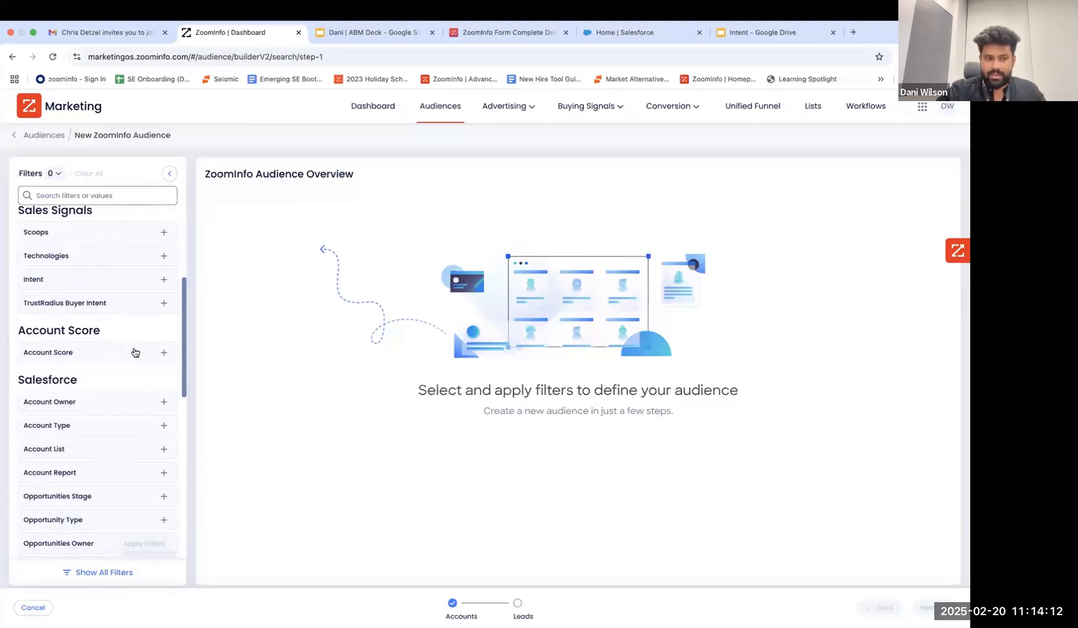
scroll(106, 421, up, 4)
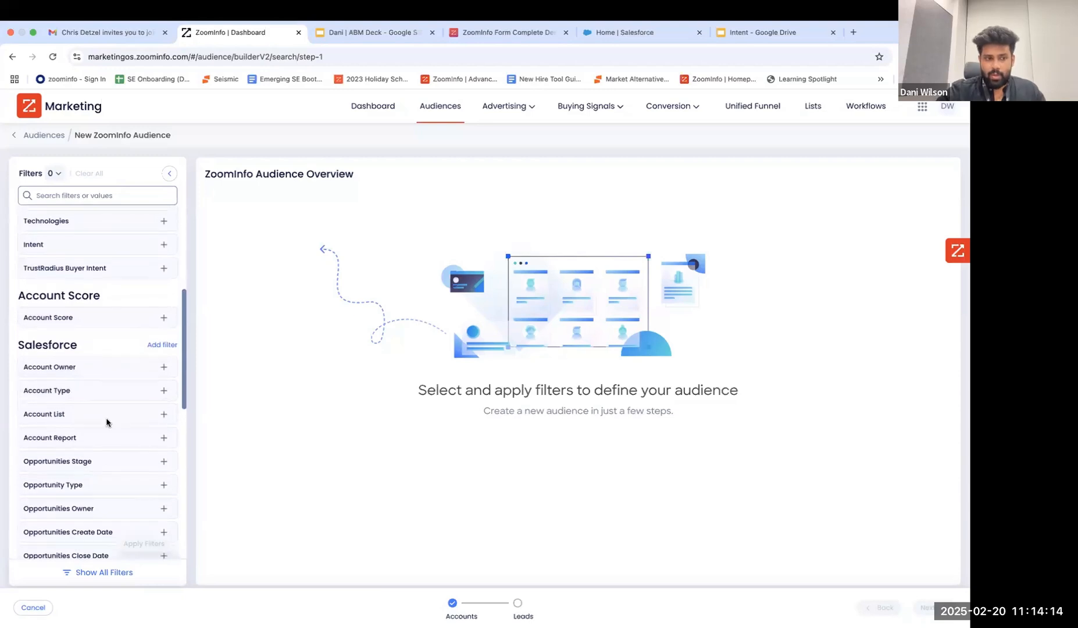
scroll(105, 449, up, 1)
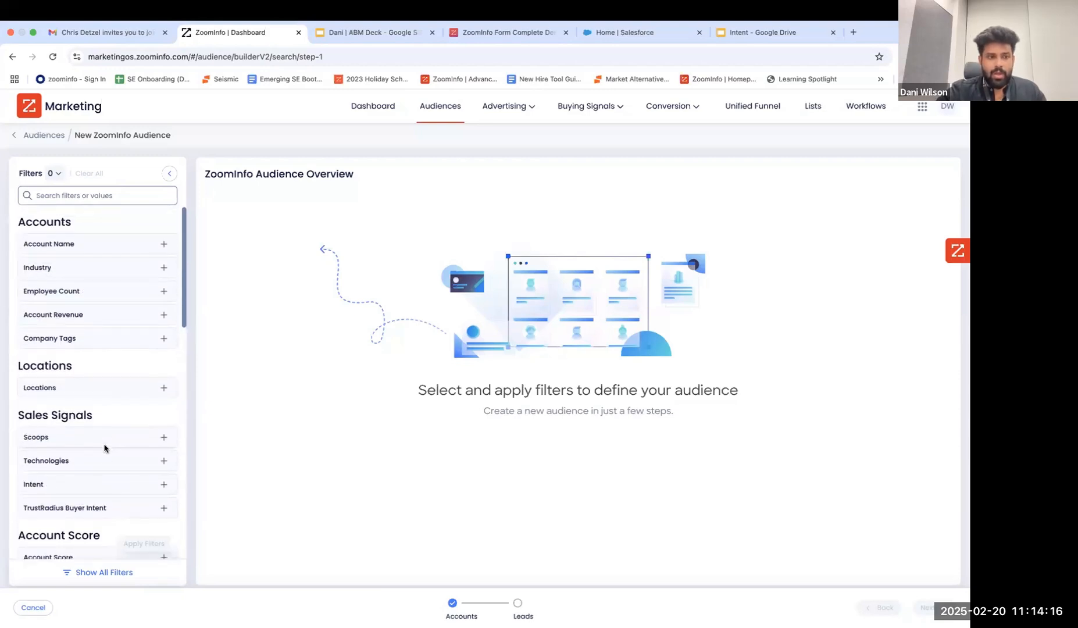
- Show all filters and examine the Account Score filter's fit score, in-market score, funnel stage and funnel movement options
click(106, 574)
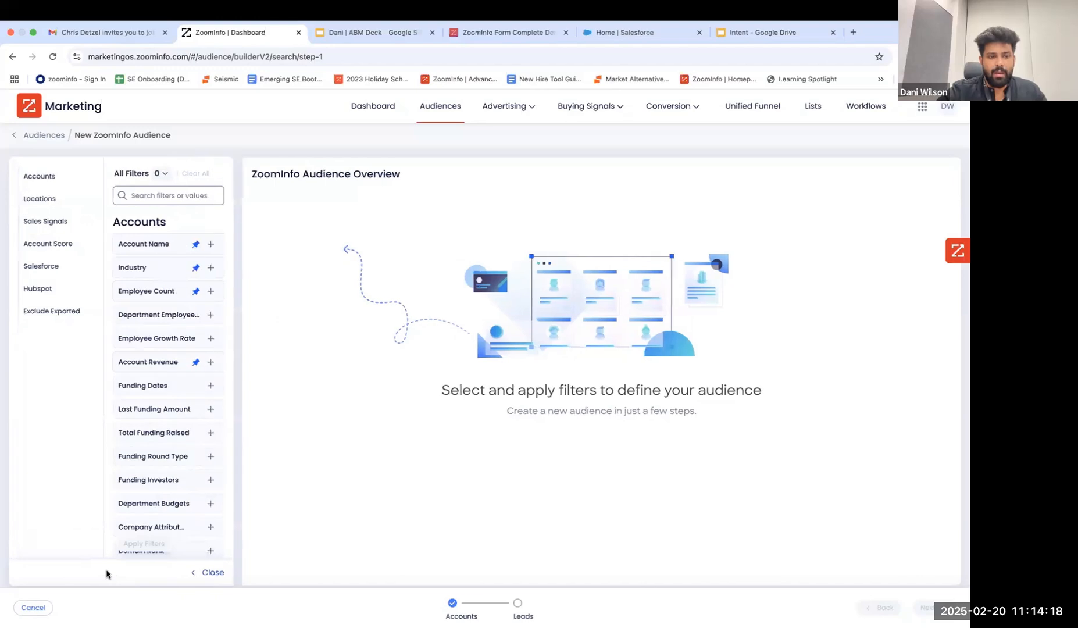
click(42, 245)
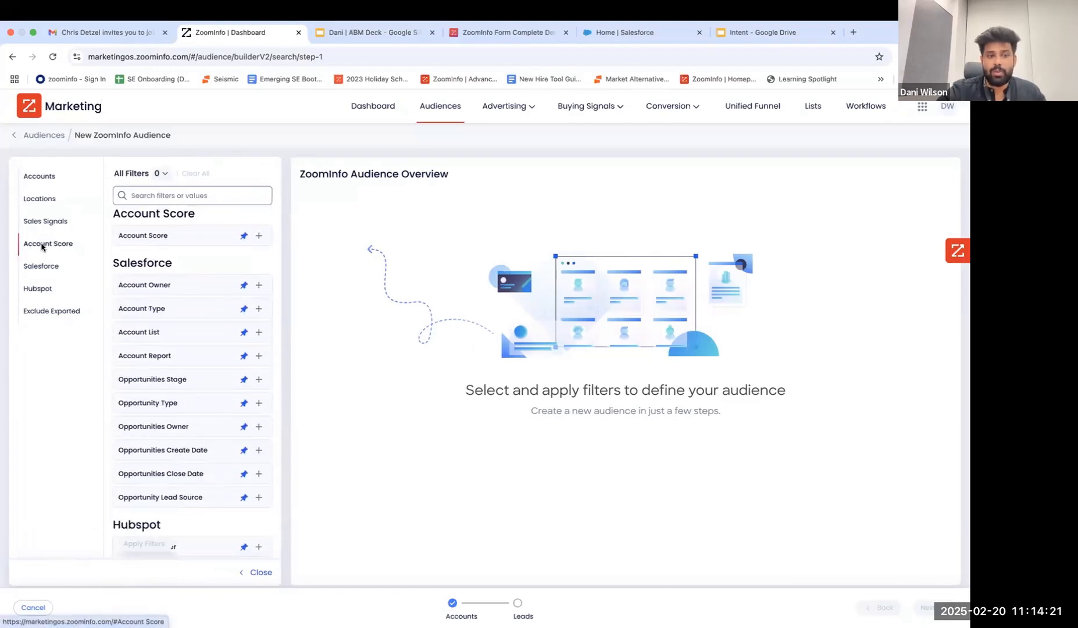
click(161, 237)
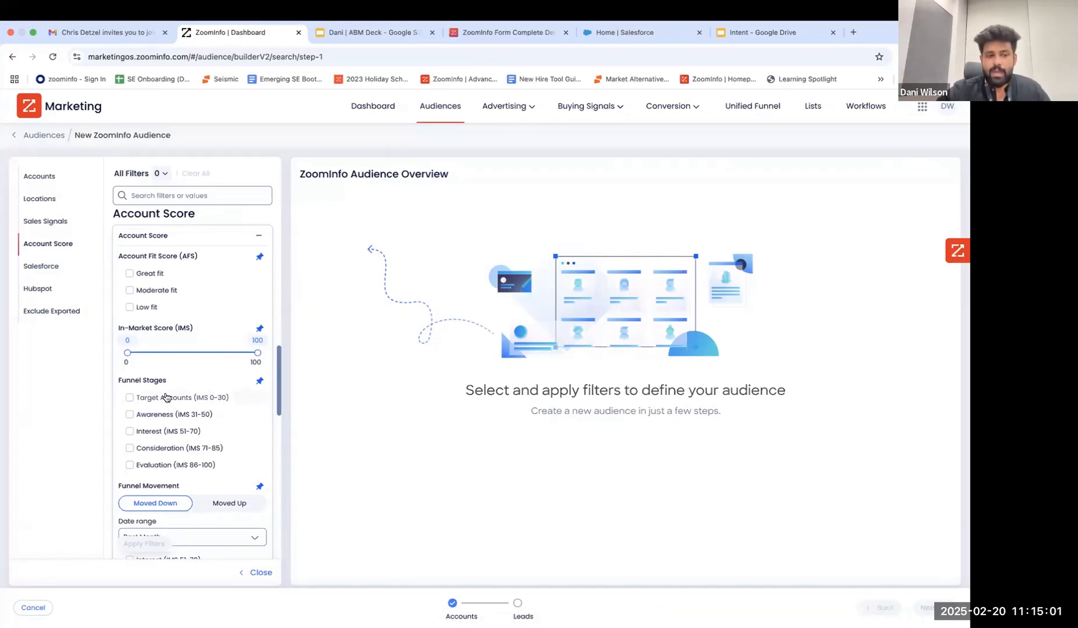
scroll(166, 398, down, 2)
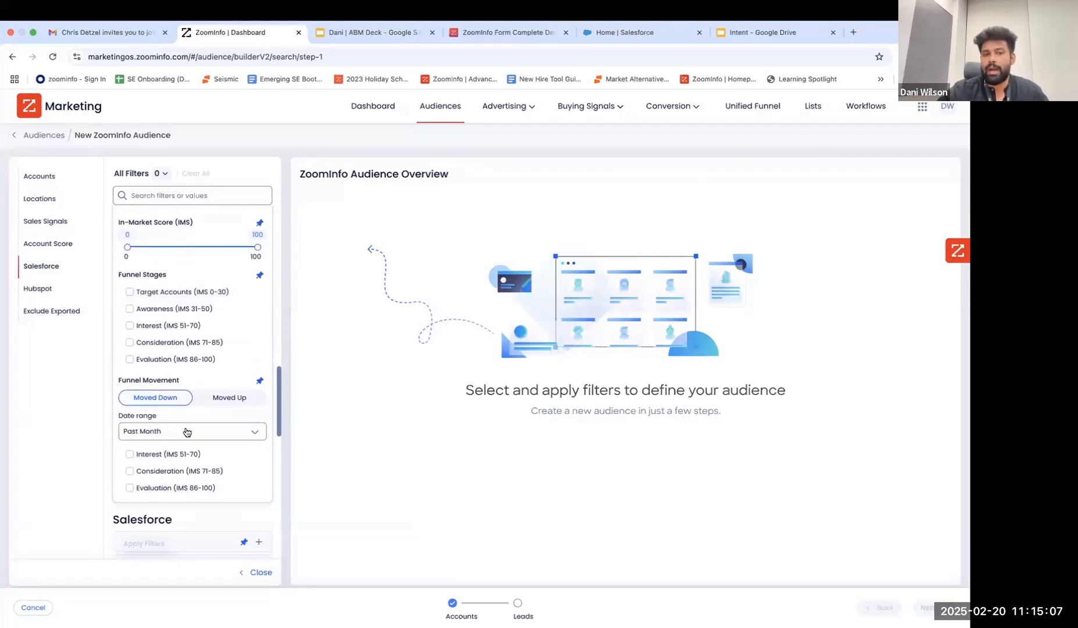
- Return to the audience list and reopen the new-audience choices down to the WebSights, Intent and FormComplete types
click(10, 56)
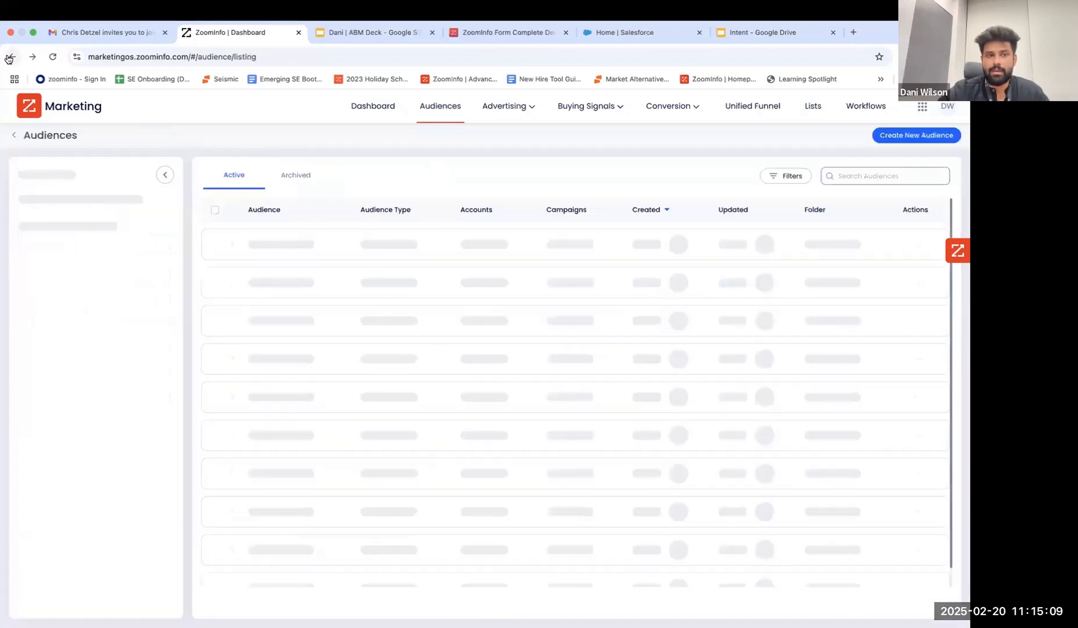
click(917, 135)
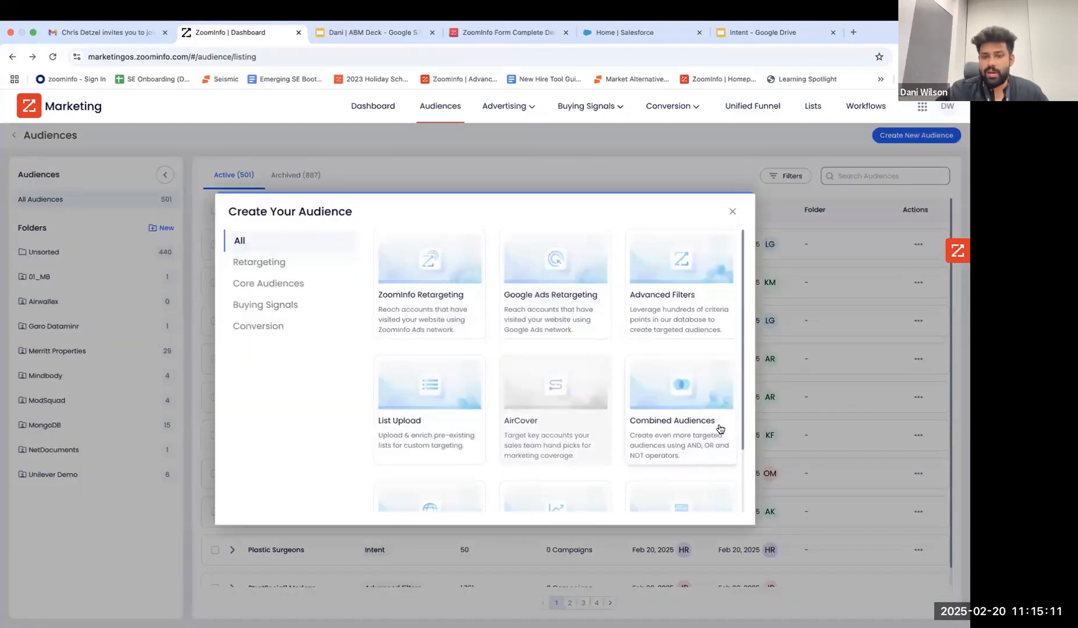
scroll(719, 429, down, 2)
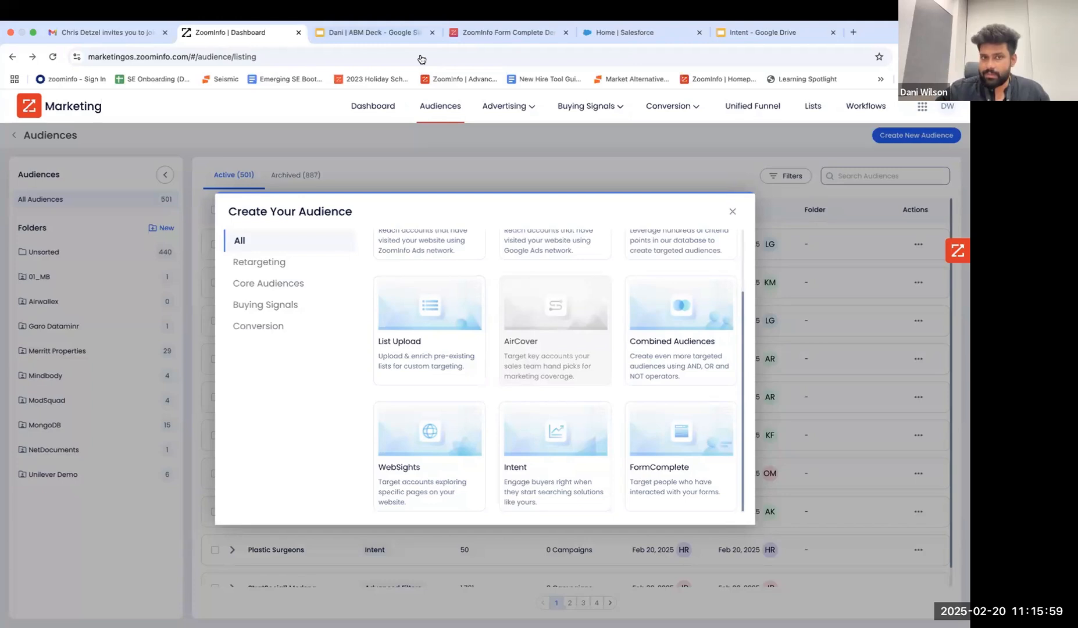
- Switch to the FormComplete trial page and submit the form with the saved business e-mail address
click(501, 33)
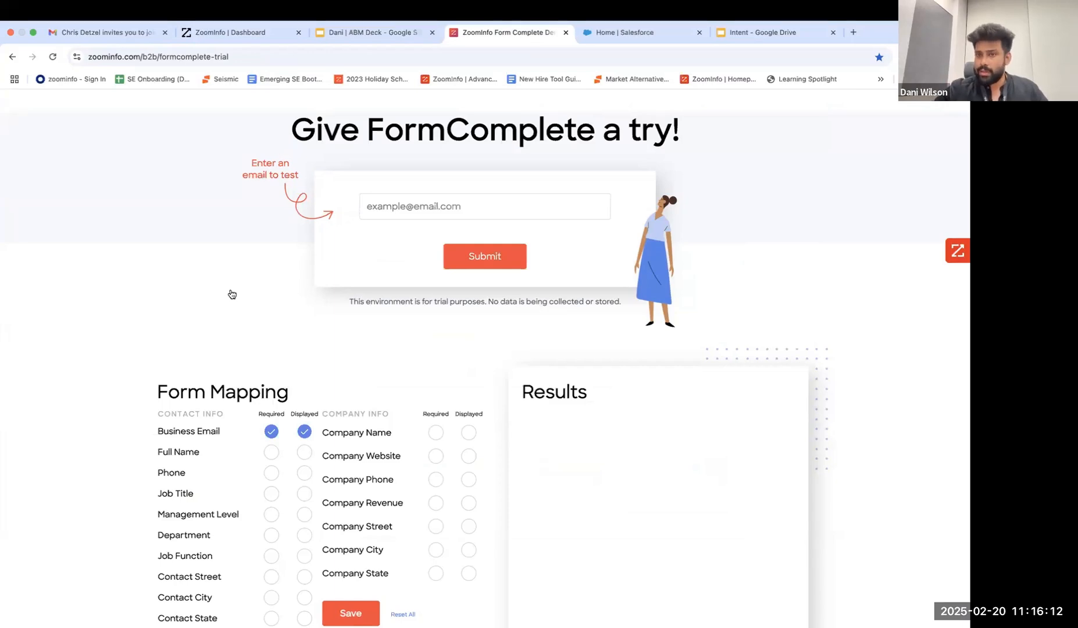
click(455, 217)
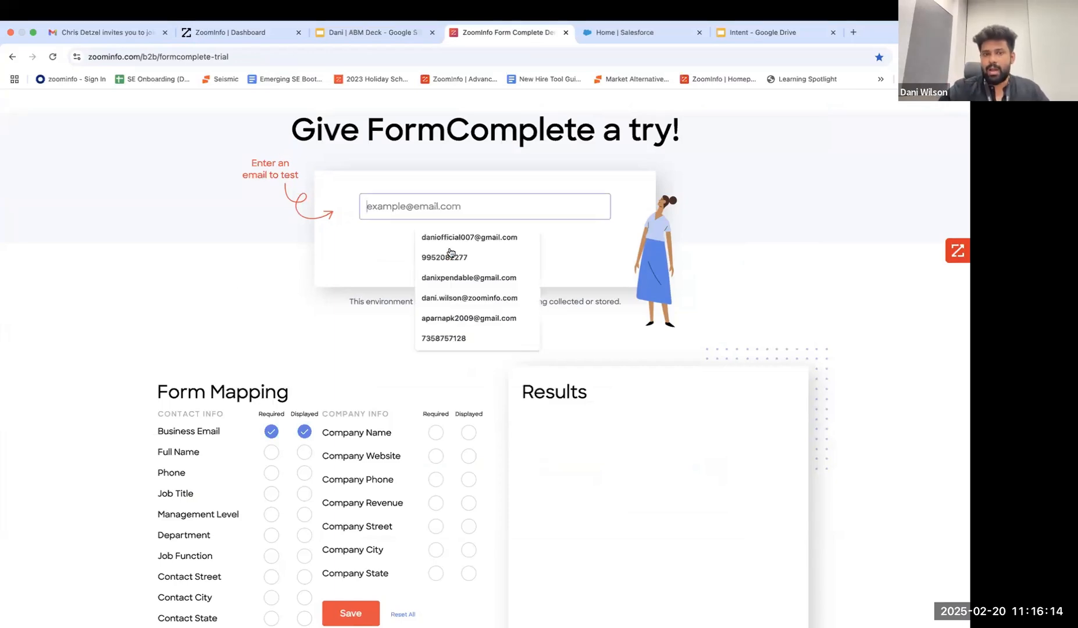
click(460, 297)
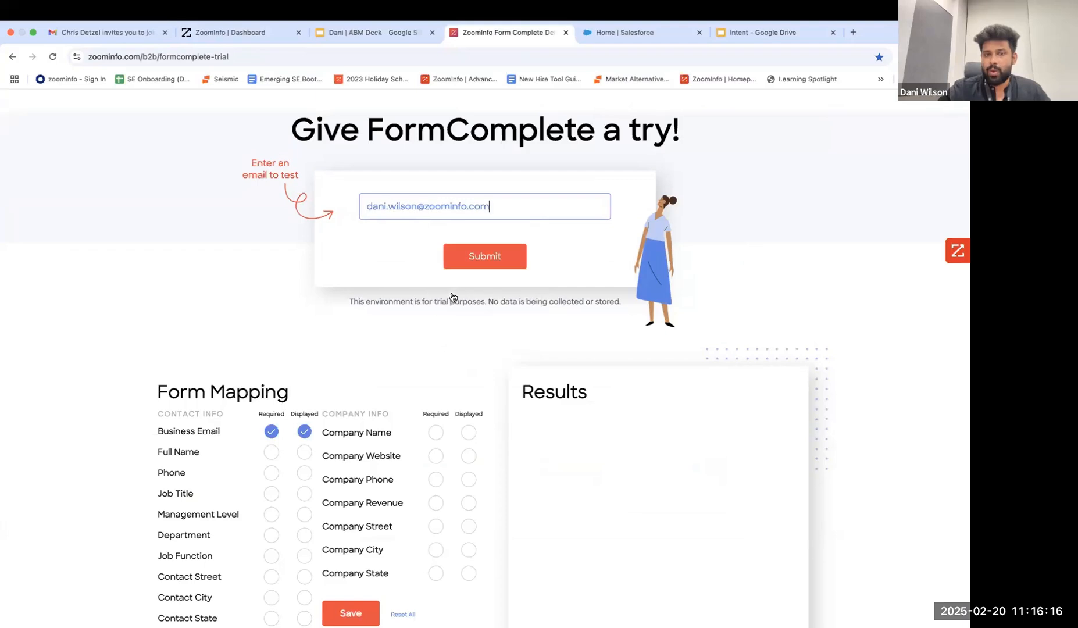
click(487, 270)
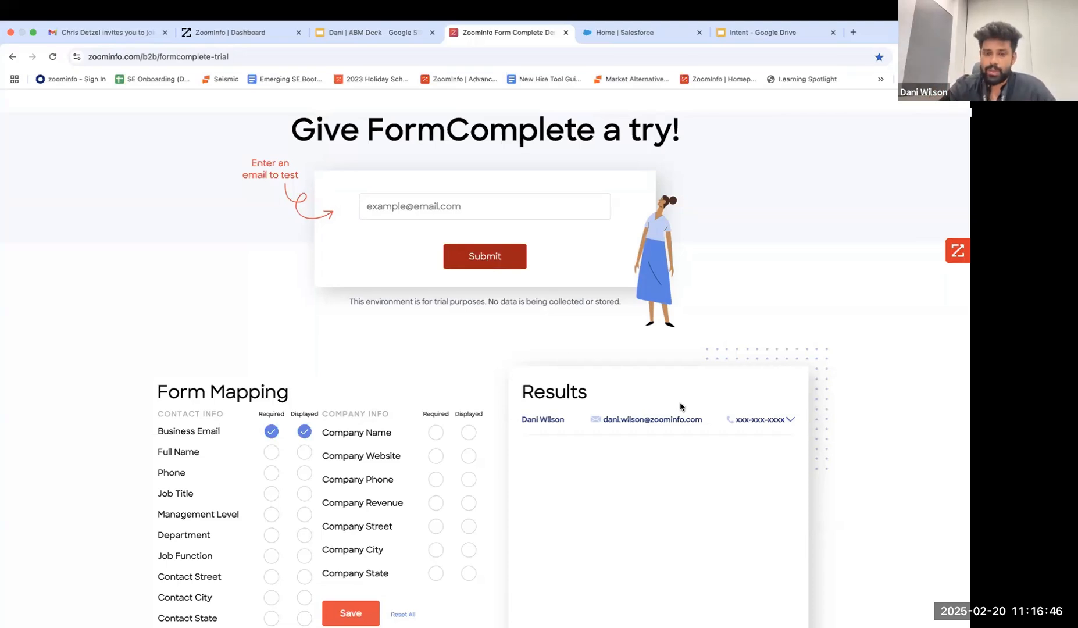
- Expand the FormComplete result to examine the enriched contact and company details, and switch to the FormComplete analytics page
click(702, 419)
scroll(665, 486, down, 3)
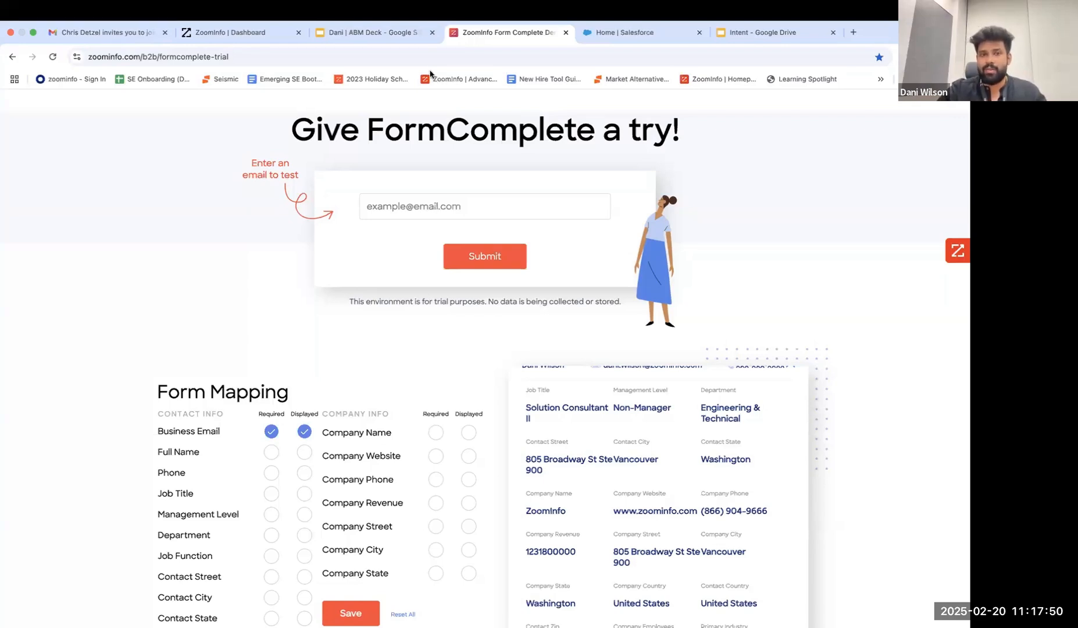
click(343, 33)
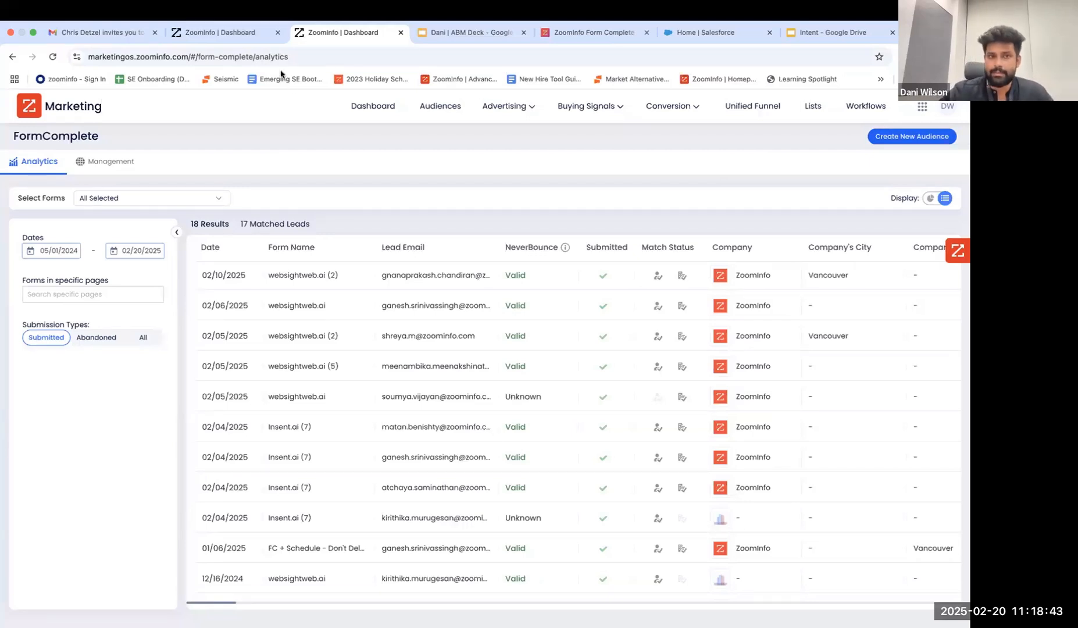
- Start a new Intent audience from the audience type choices and clear all its preselected intent topics
click(256, 33)
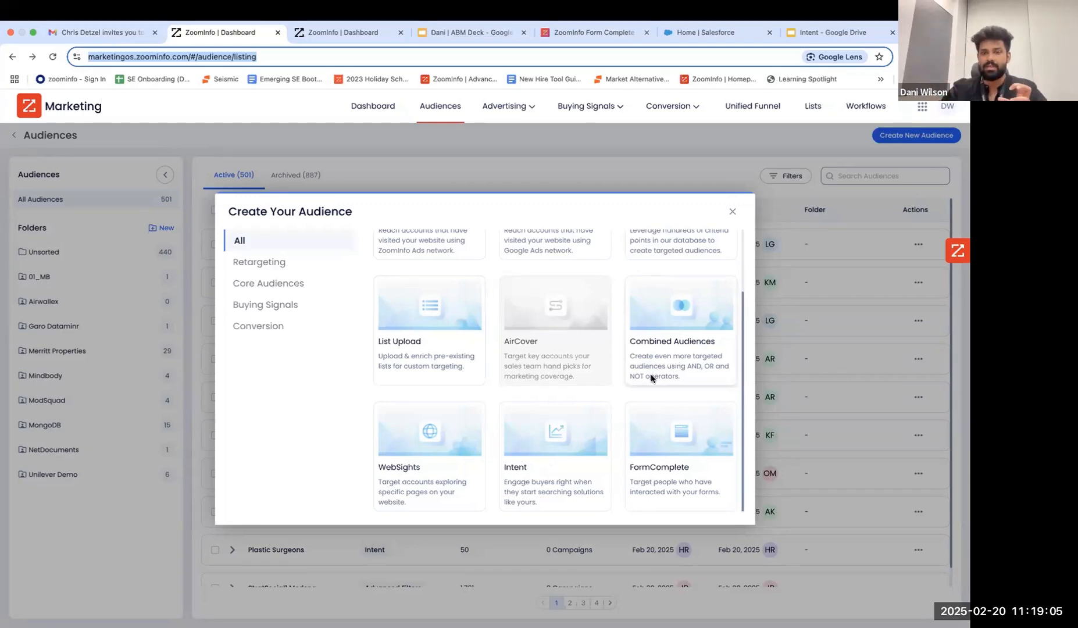
click(562, 440)
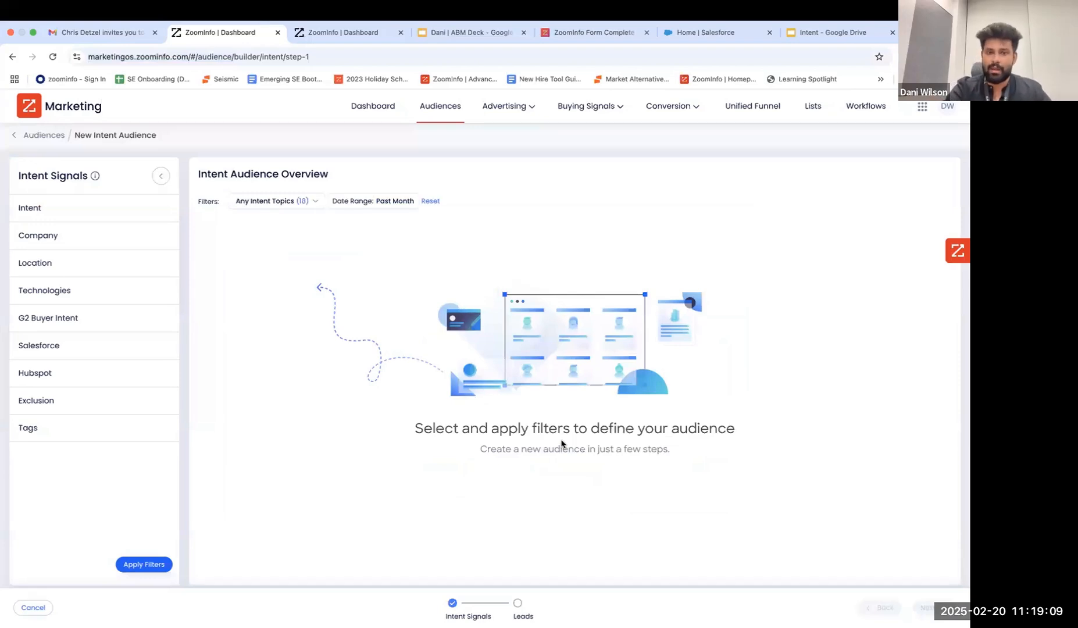
click(140, 199)
click(146, 516)
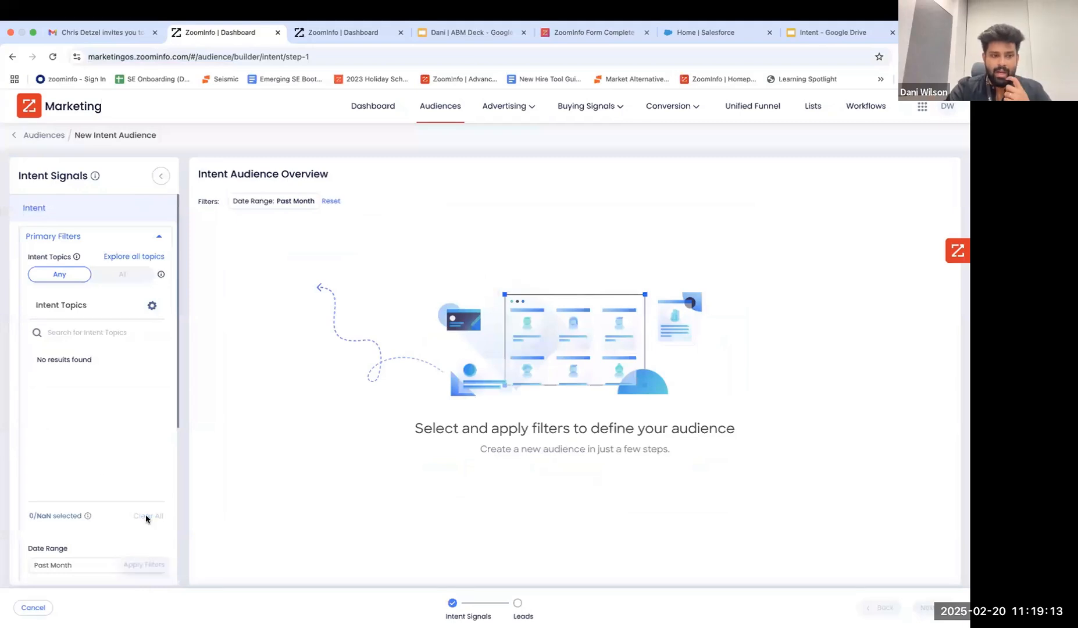
- Filter the audience by the Channel Management, Channel Management Software and Sales Channels intent topics, and list the applied topics
click(82, 332)
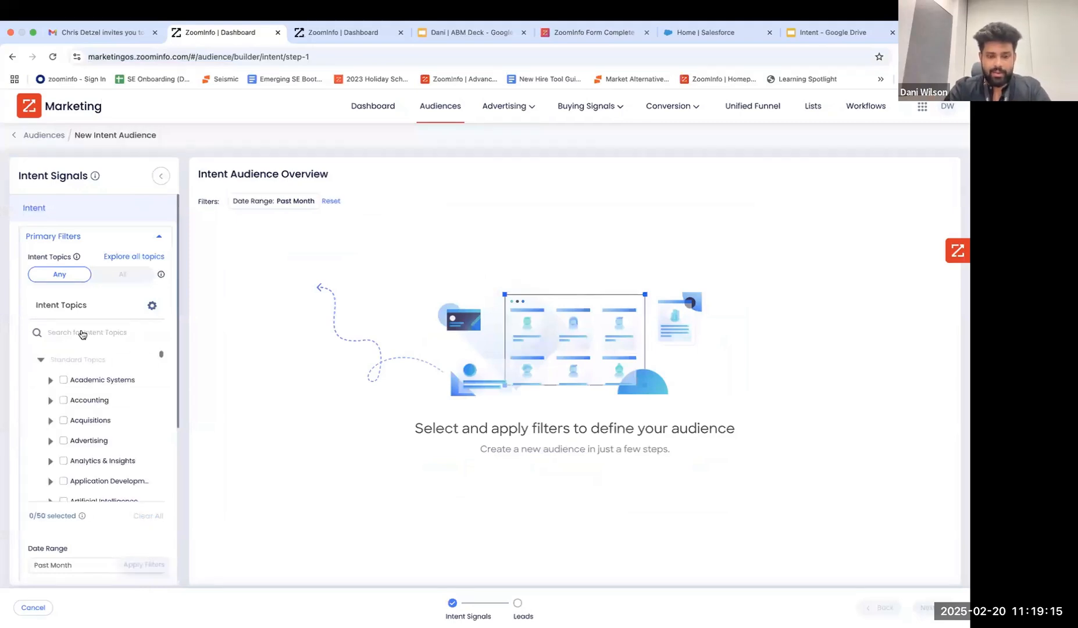
scroll(60, 395, down, 5)
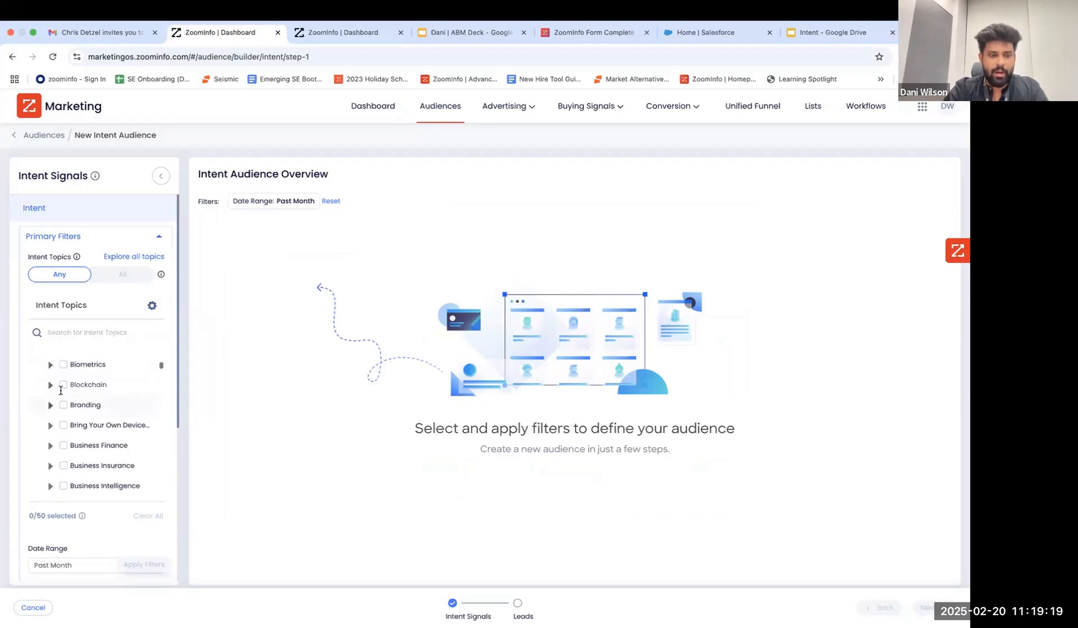
scroll(61, 427, down, 5)
click(63, 434)
click(139, 562)
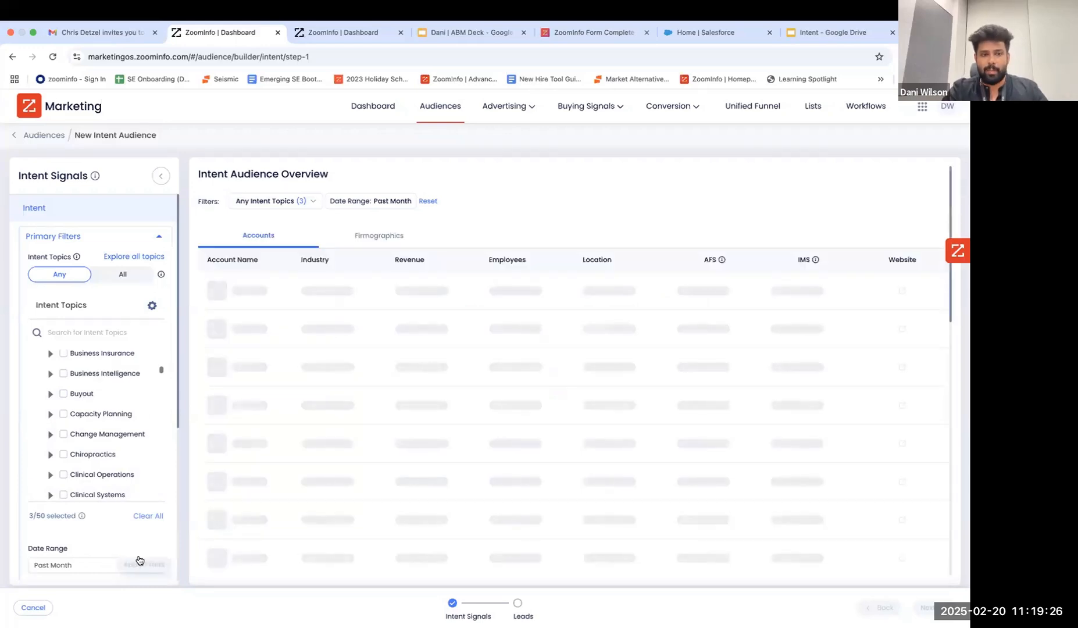
click(302, 207)
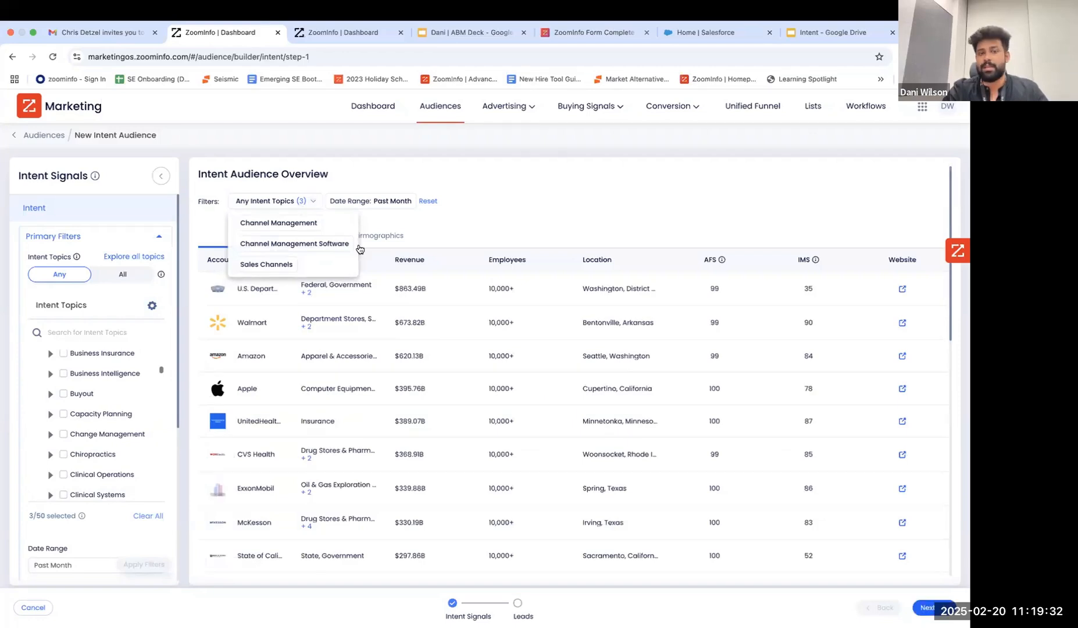
- Examine the Salesforce account and G2 Buyer Intent filter options for the intent audience, and apply the filters
click(433, 226)
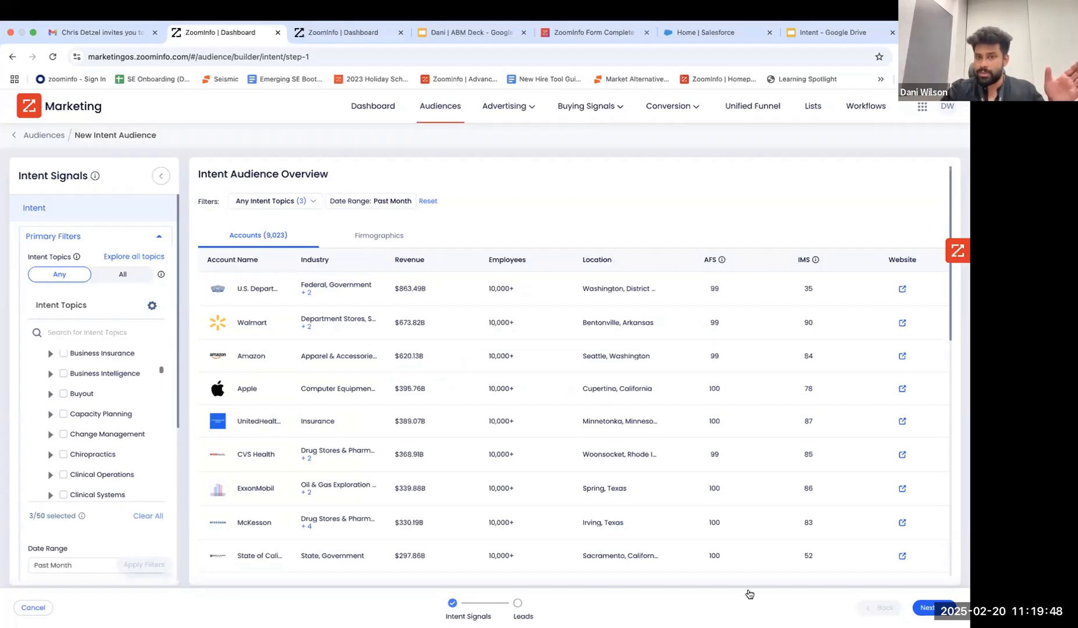
scroll(101, 533, down, 5)
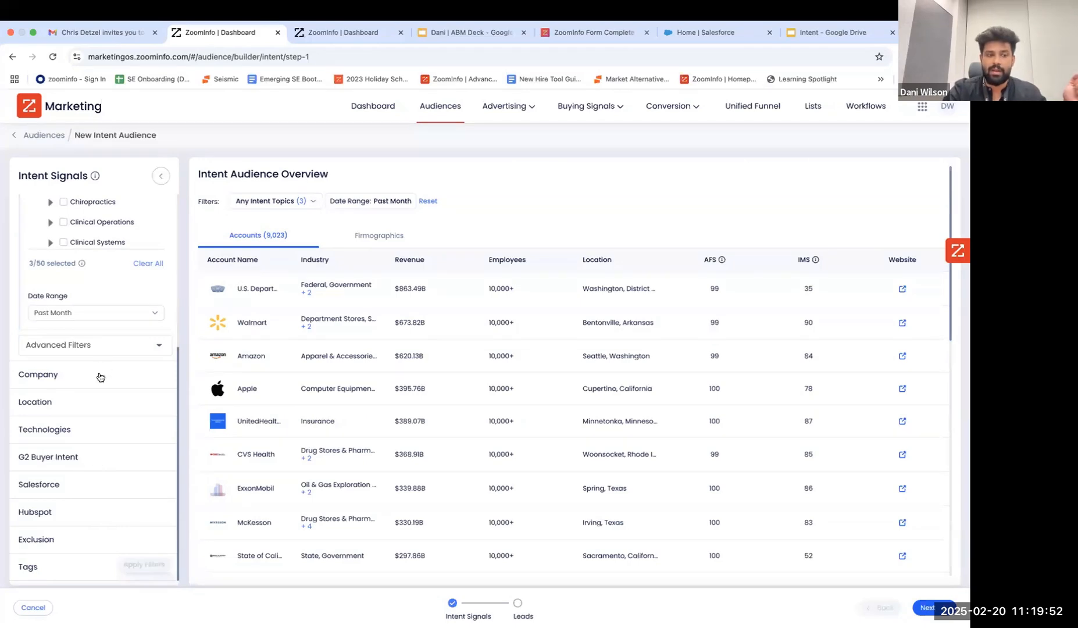
click(85, 483)
scroll(84, 484, down, 2)
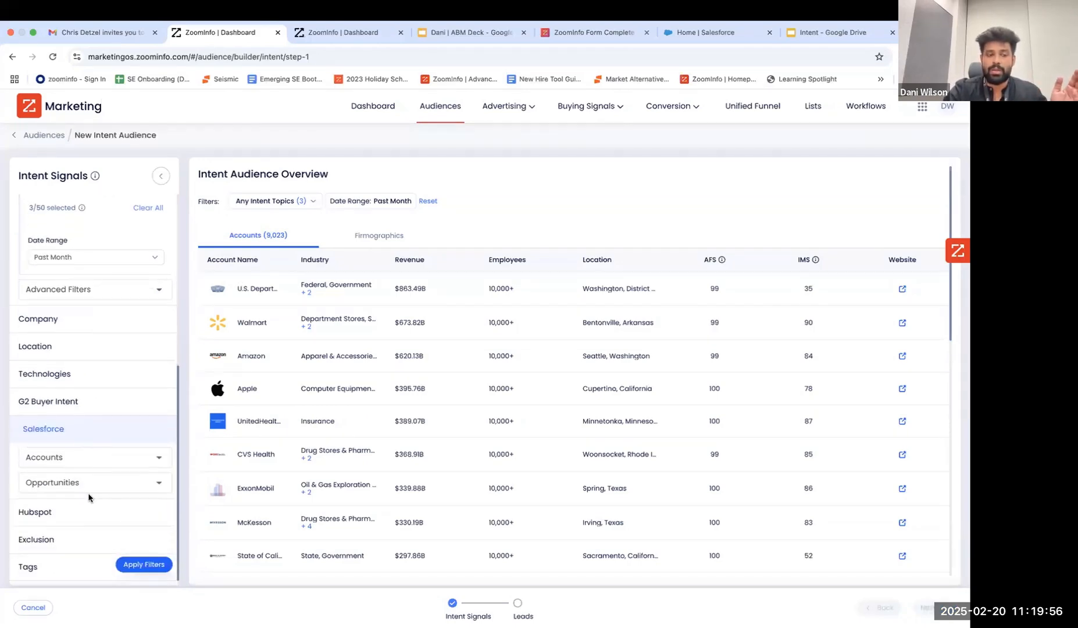
click(107, 457)
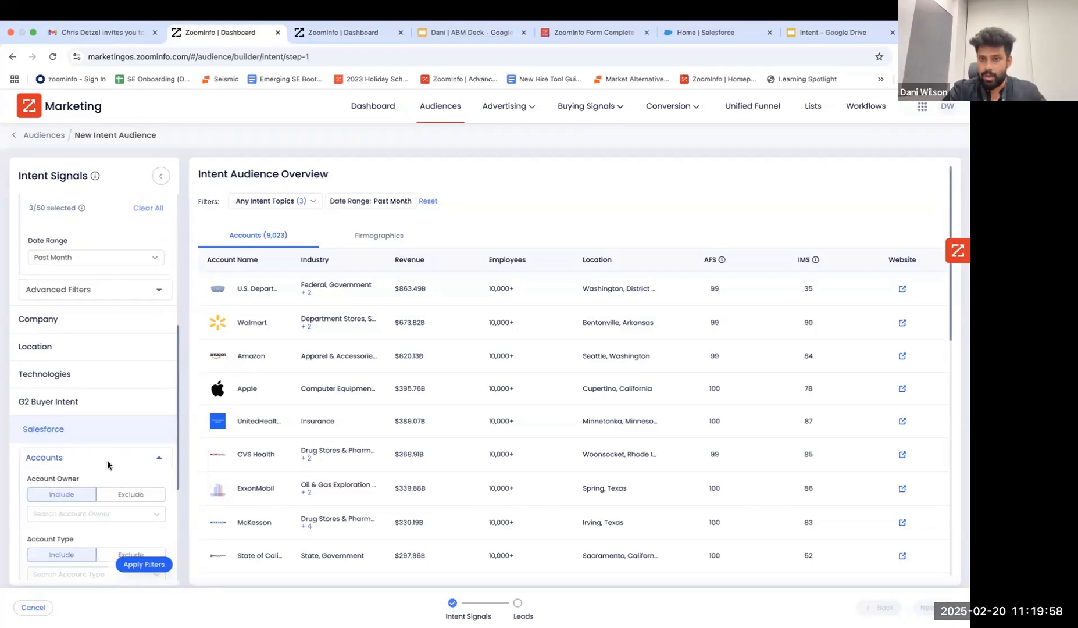
click(114, 413)
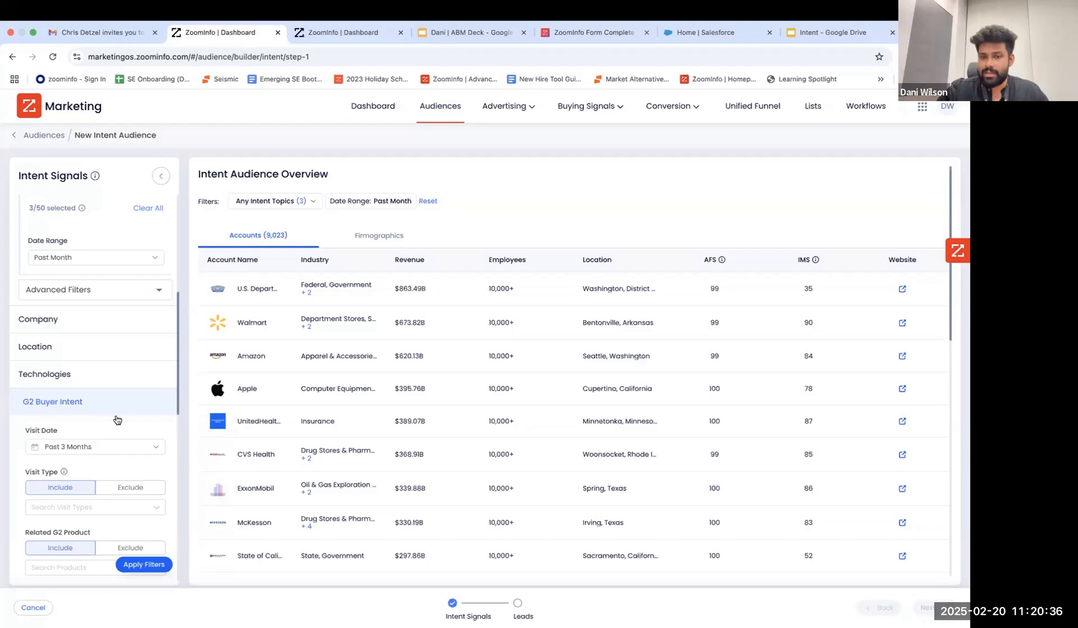
click(165, 569)
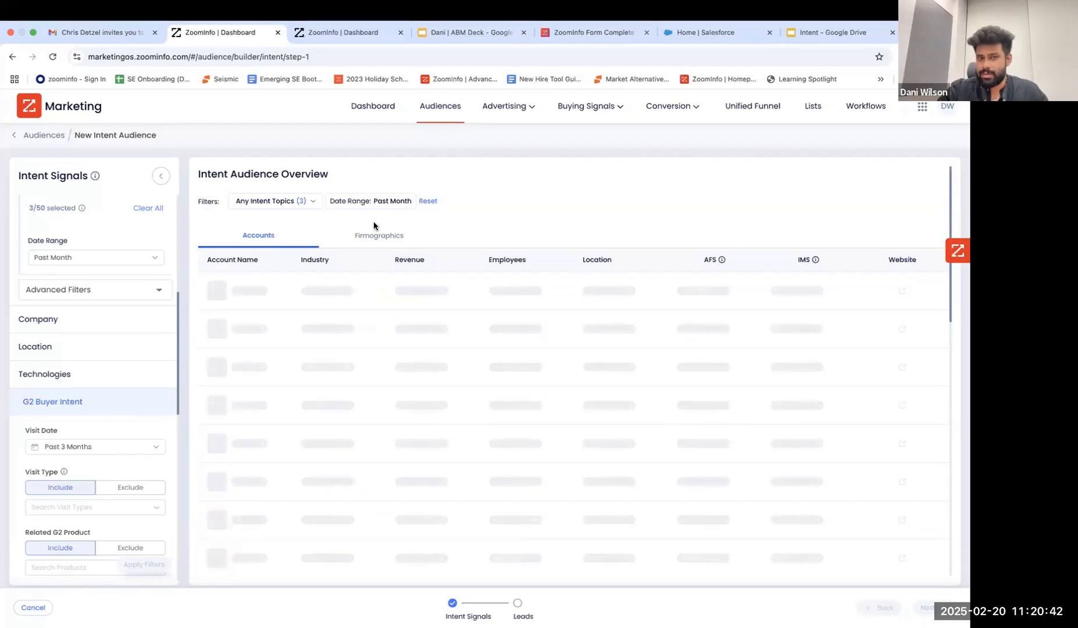
- Proceed to the lead filters and limit the management level to C-Level, VP-Level and Director
click(921, 606)
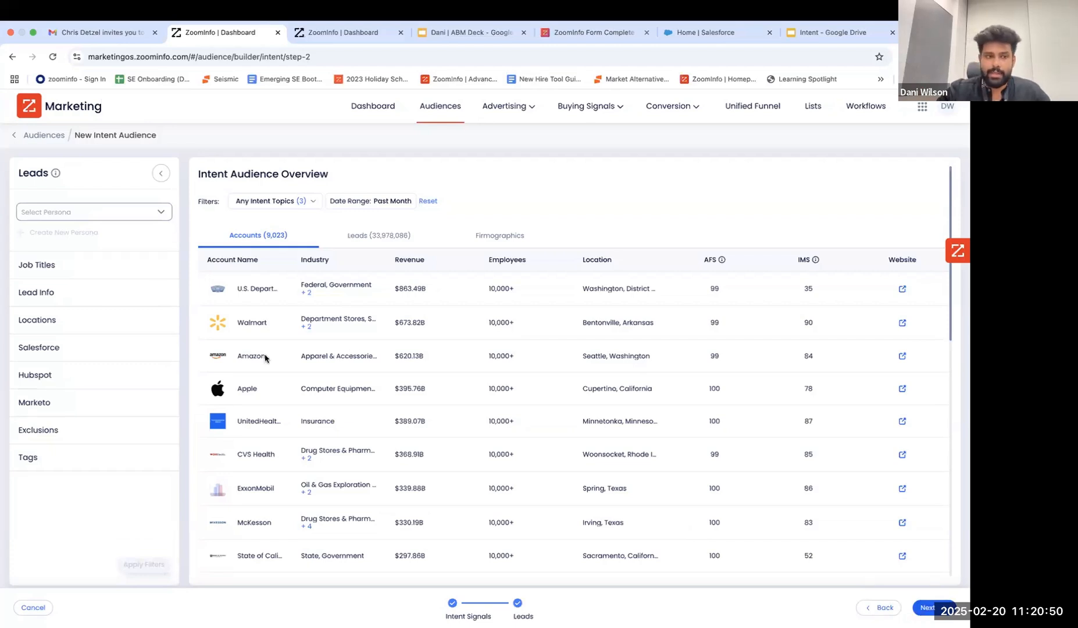
click(90, 274)
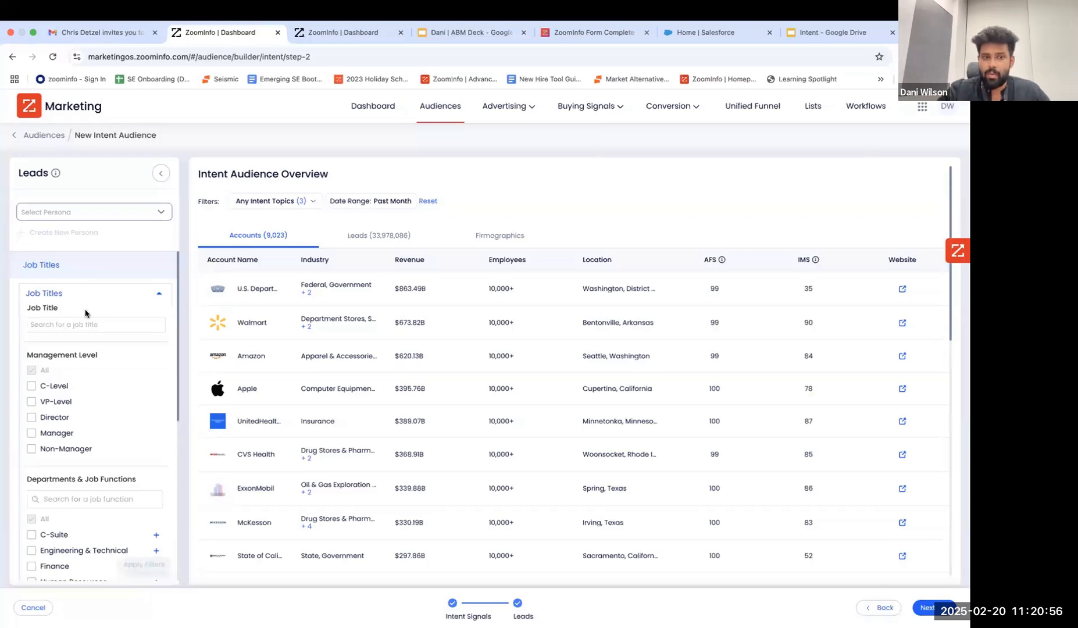
click(54, 417)
click(53, 401)
click(56, 386)
- Look through the departments and remaining lead filters, and expand the Marketo lead filter to examine its list and source options
scroll(138, 492, down, 4)
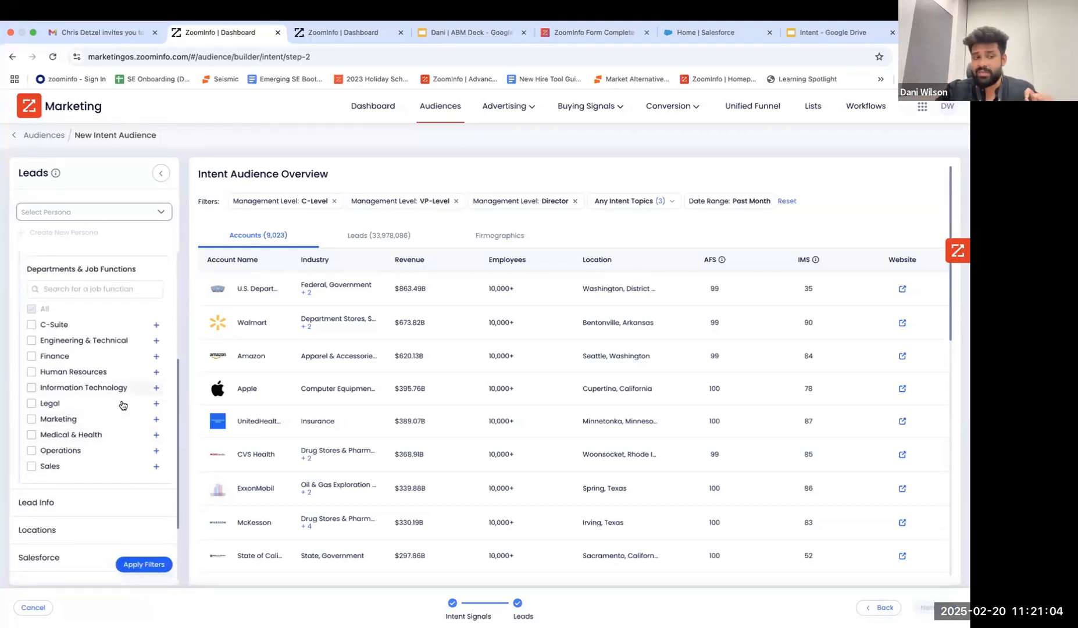
scroll(124, 434, down, 1)
scroll(124, 435, down, 2)
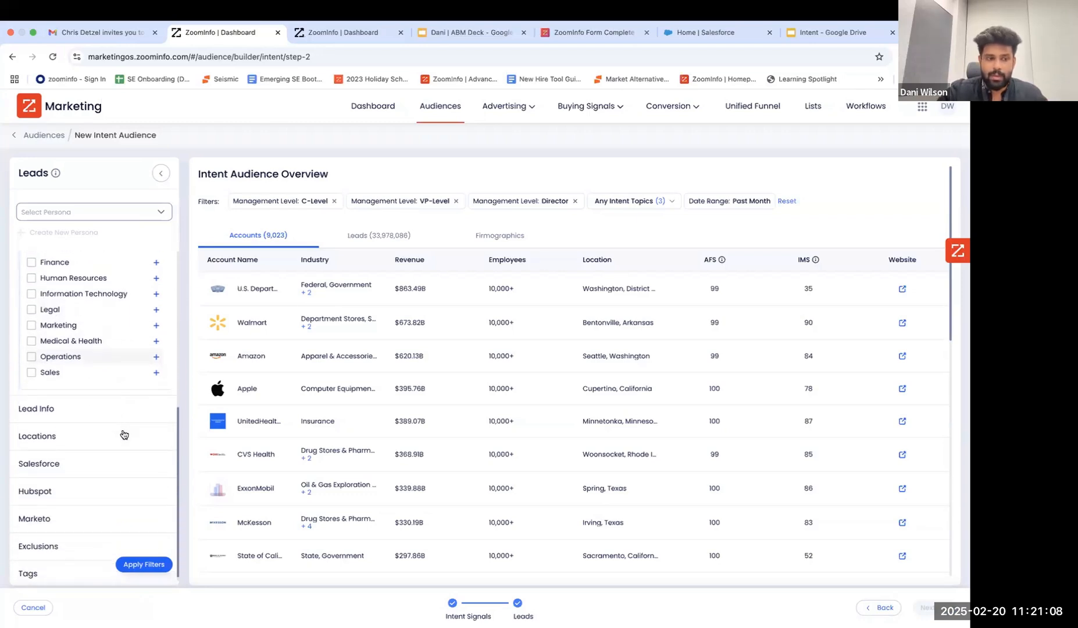
click(115, 512)
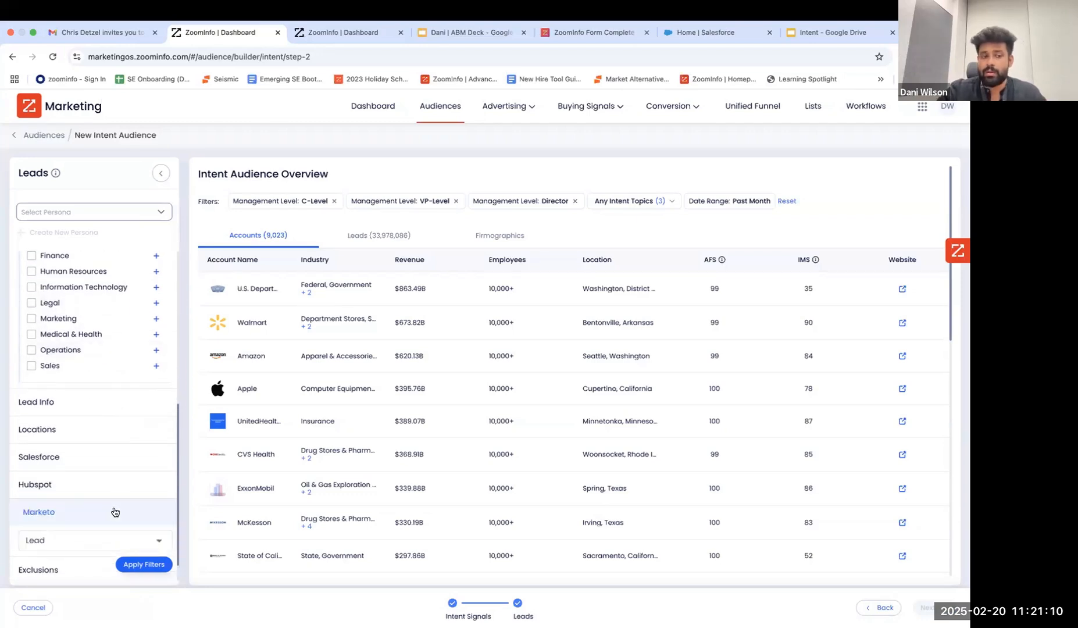
scroll(114, 508, down, 1)
click(114, 509)
scroll(114, 509, down, 3)
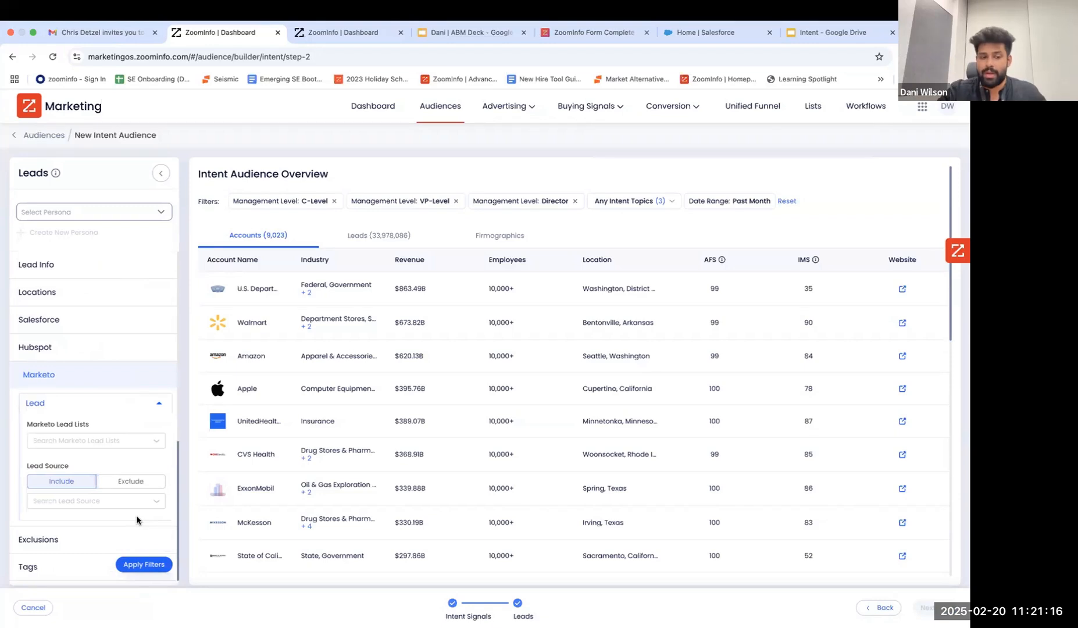
- Apply the lead filters to the audience and display the matching leads
click(146, 562)
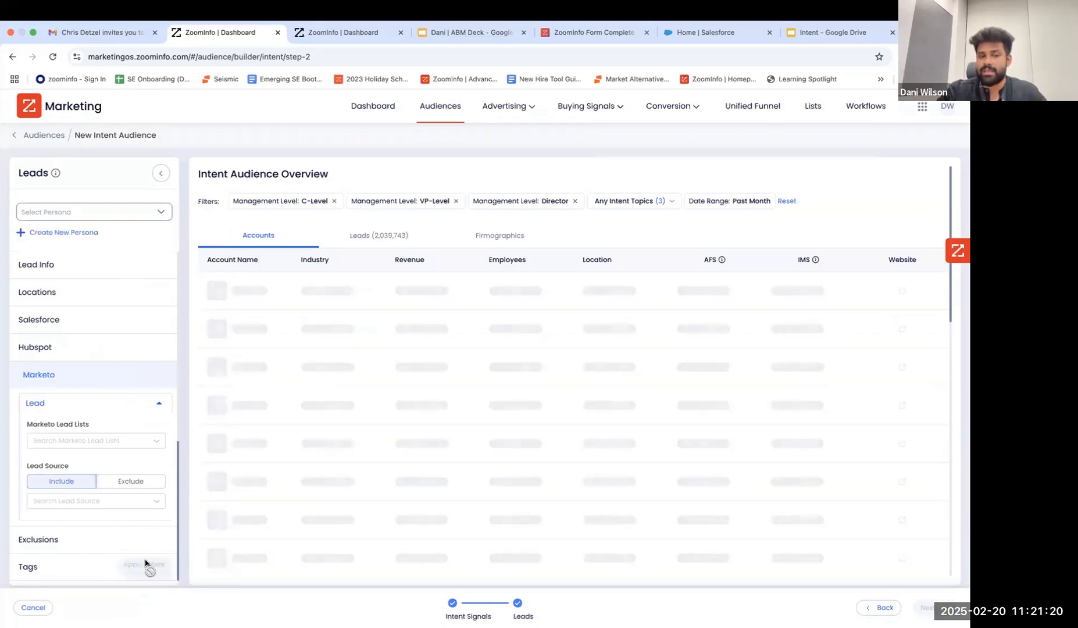
click(368, 242)
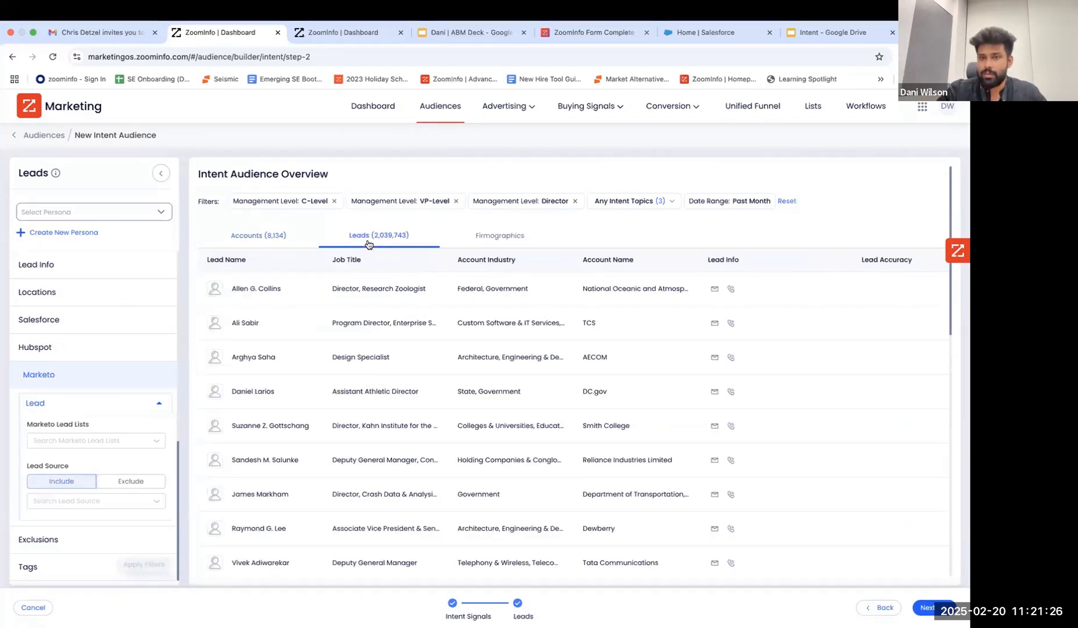
scroll(133, 373, up, 10)
scroll(131, 373, up, 4)
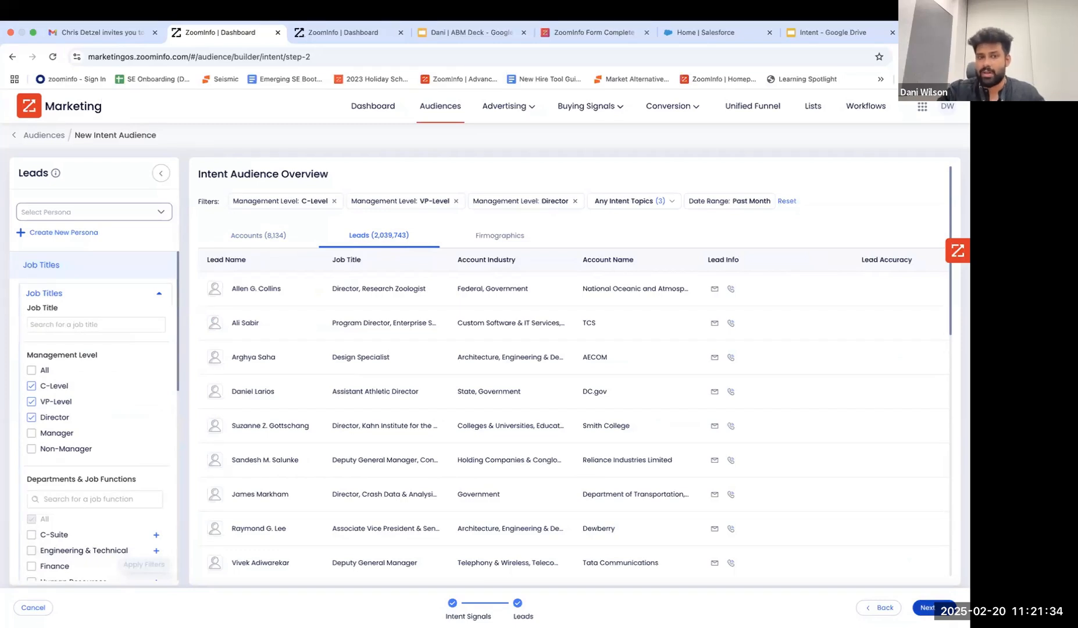
- Proceed to naming the audience, close the dialog without saving, and return to the audiences list
click(929, 608)
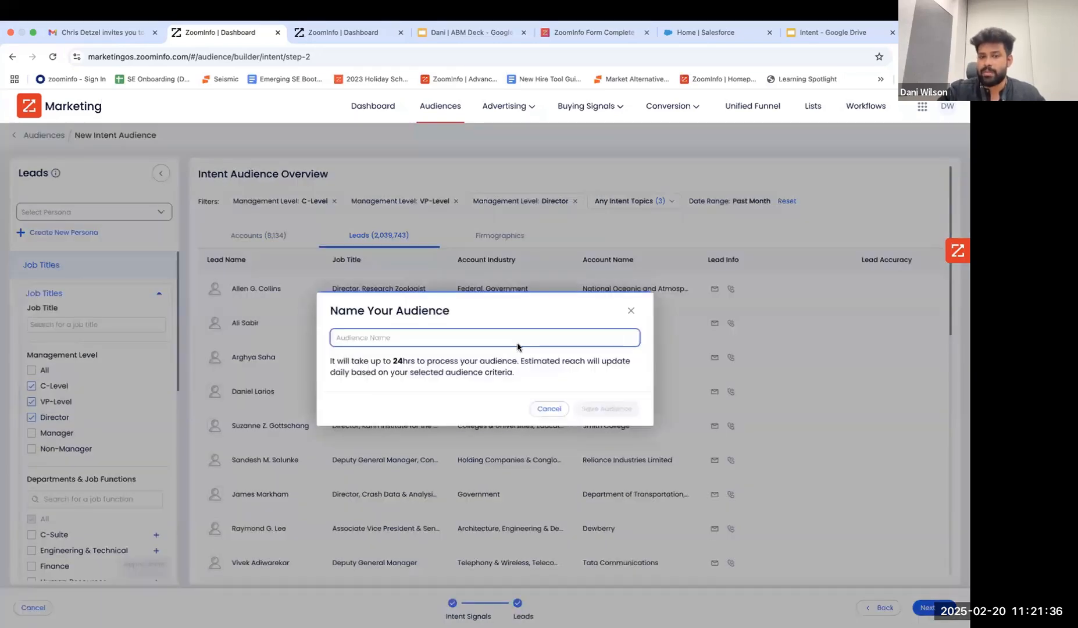
click(630, 309)
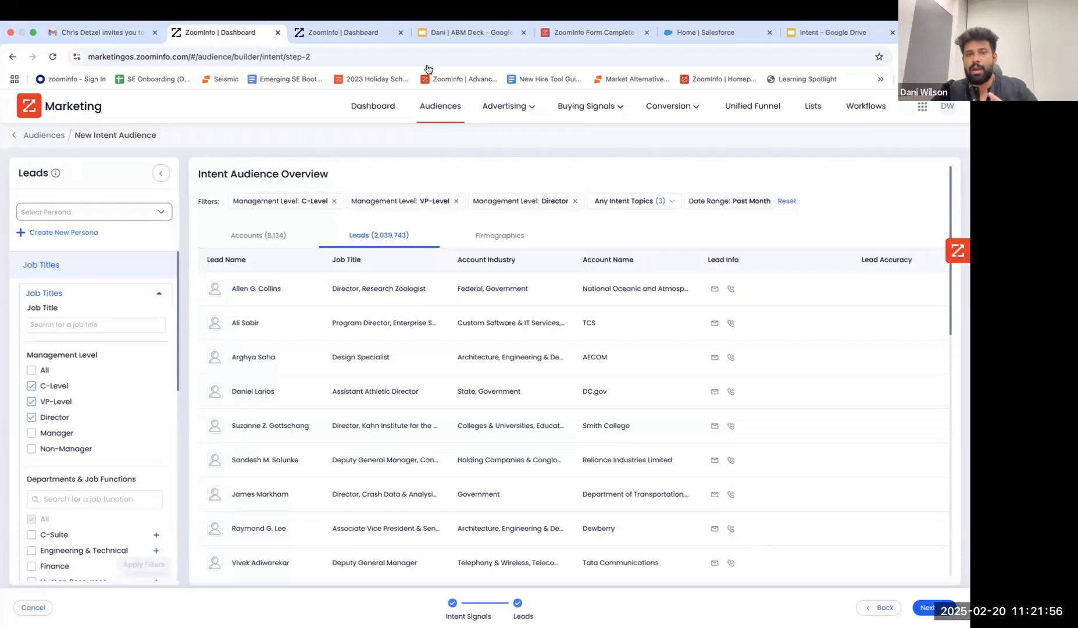
click(437, 126)
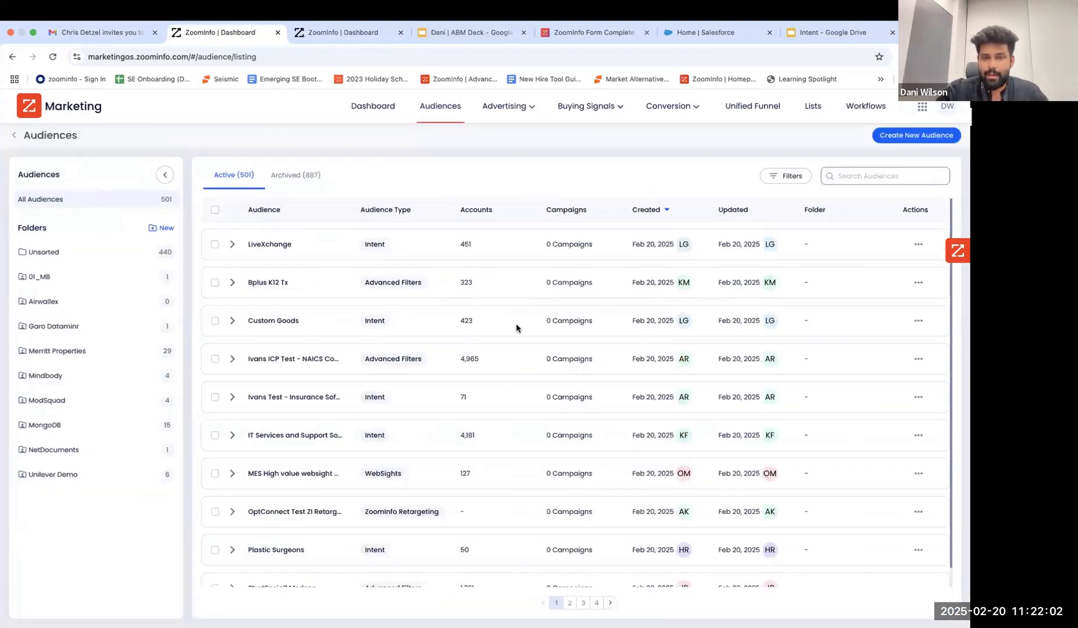
- View the lead export destinations for the Bplus K12 Tx audience, and sort the audiences by updated date in ascending order
click(916, 283)
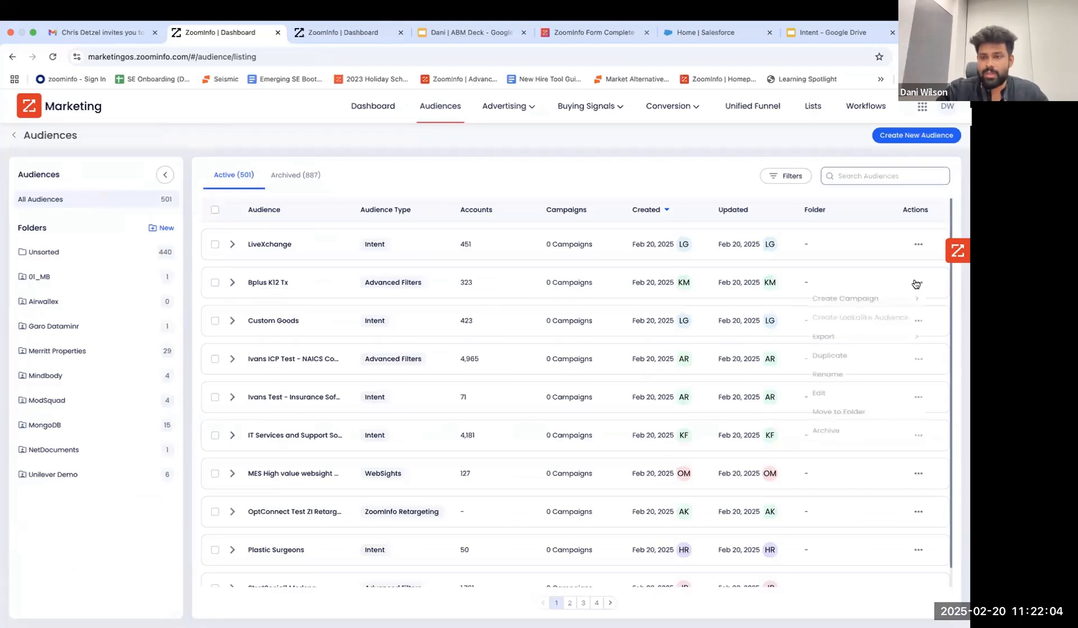
mouse_move(883, 342)
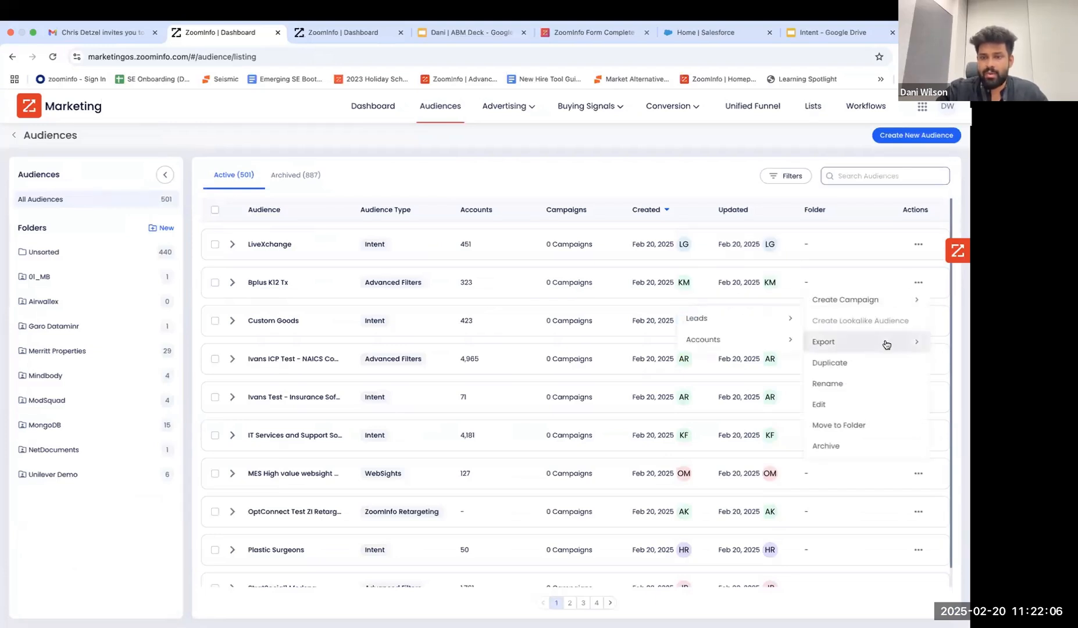
mouse_move(756, 323)
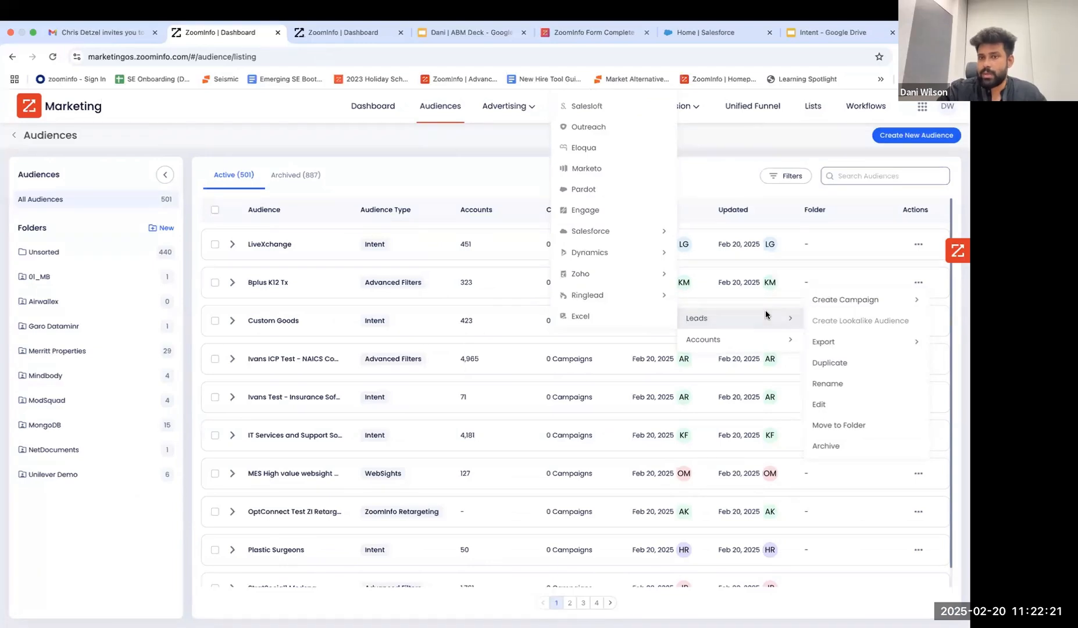
double_click(796, 200)
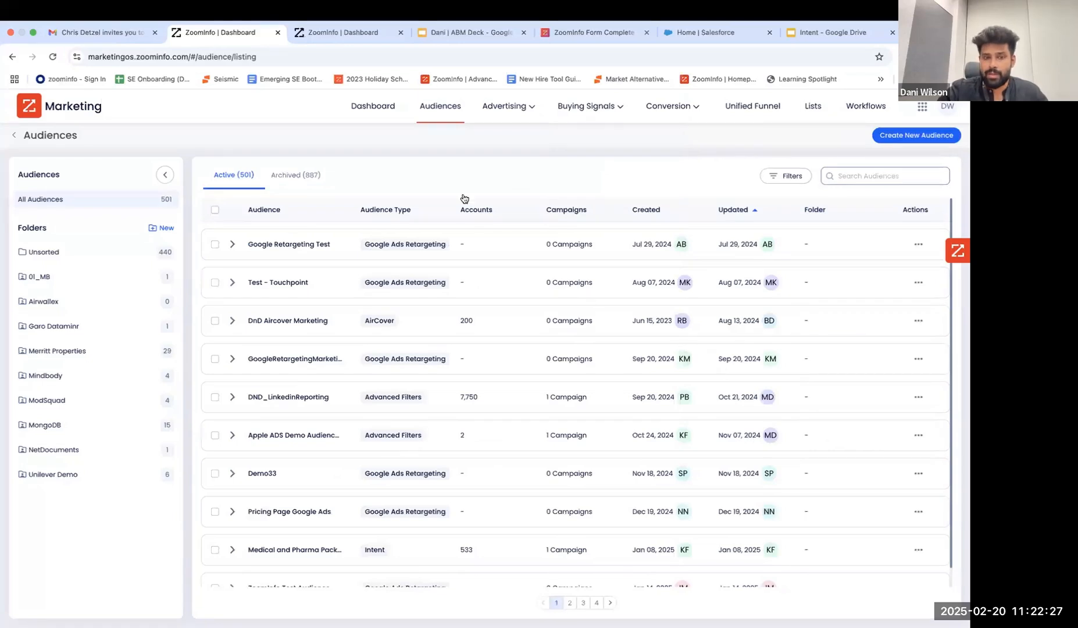
- Open a new LinkedIn campaign setup for the DND_LinkedinReporting audience to examine its export options
click(914, 397)
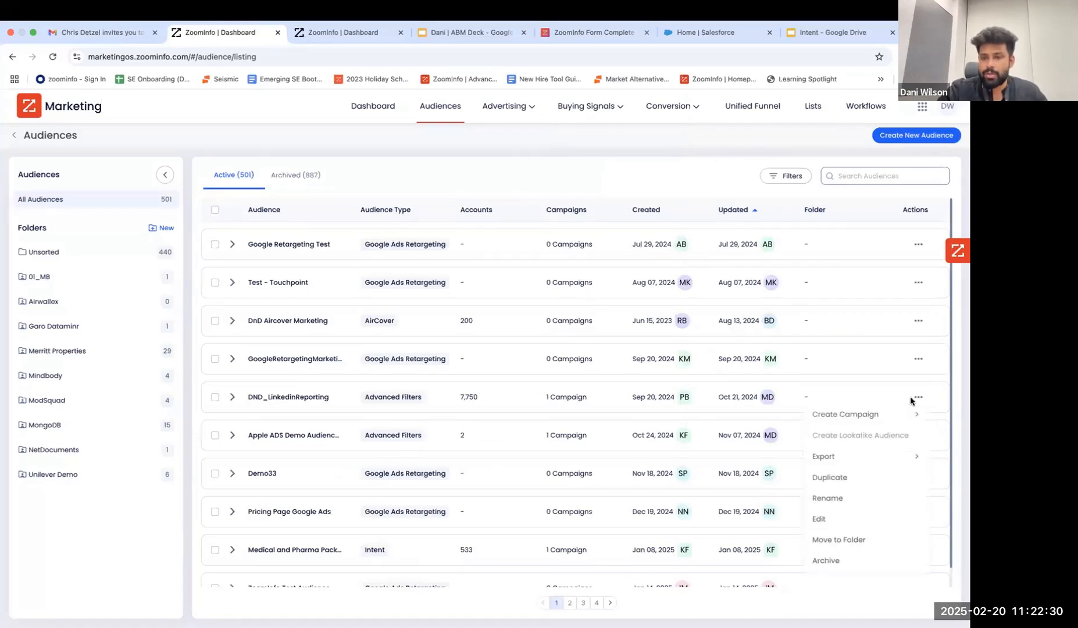
mouse_move(907, 421)
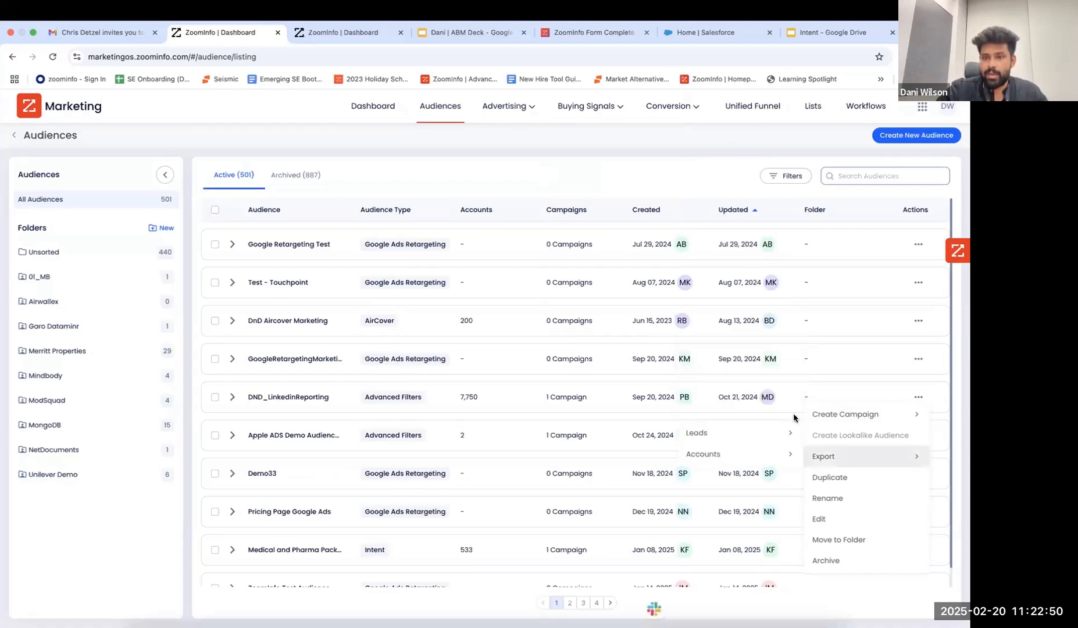
click(750, 378)
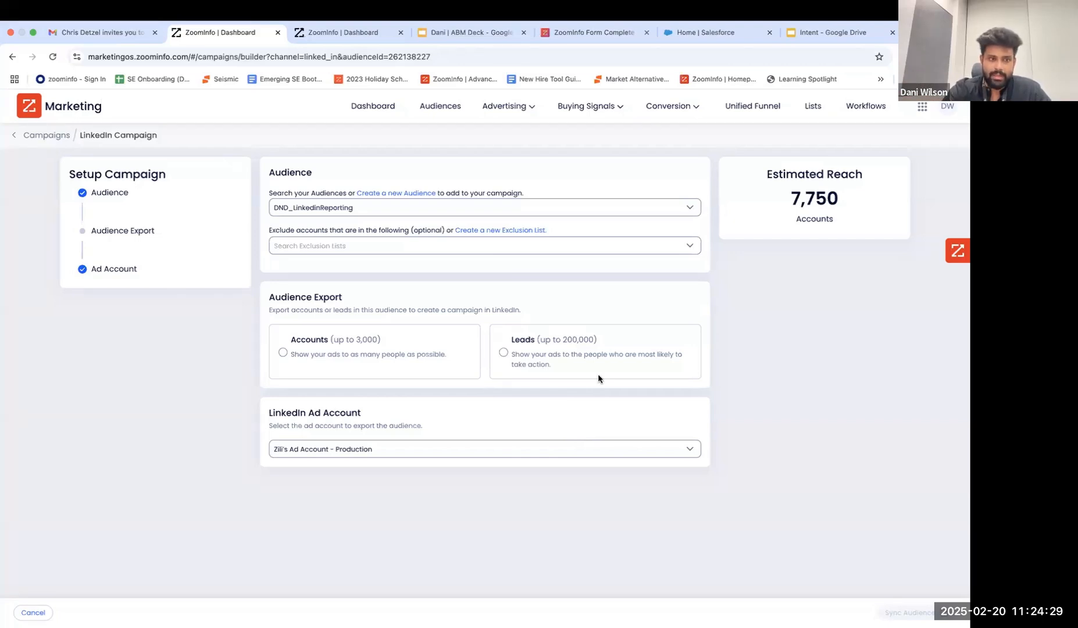
- Return to the audiences list and start a Facebook campaign from the Ivans ICP Test - NAICS Code audience
click(457, 113)
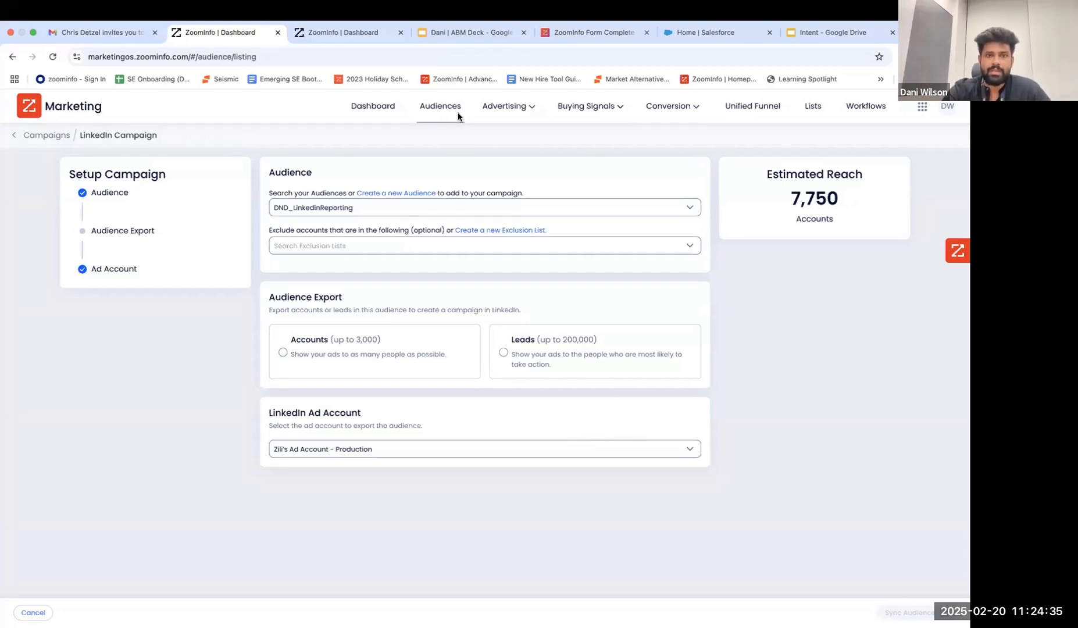
click(924, 141)
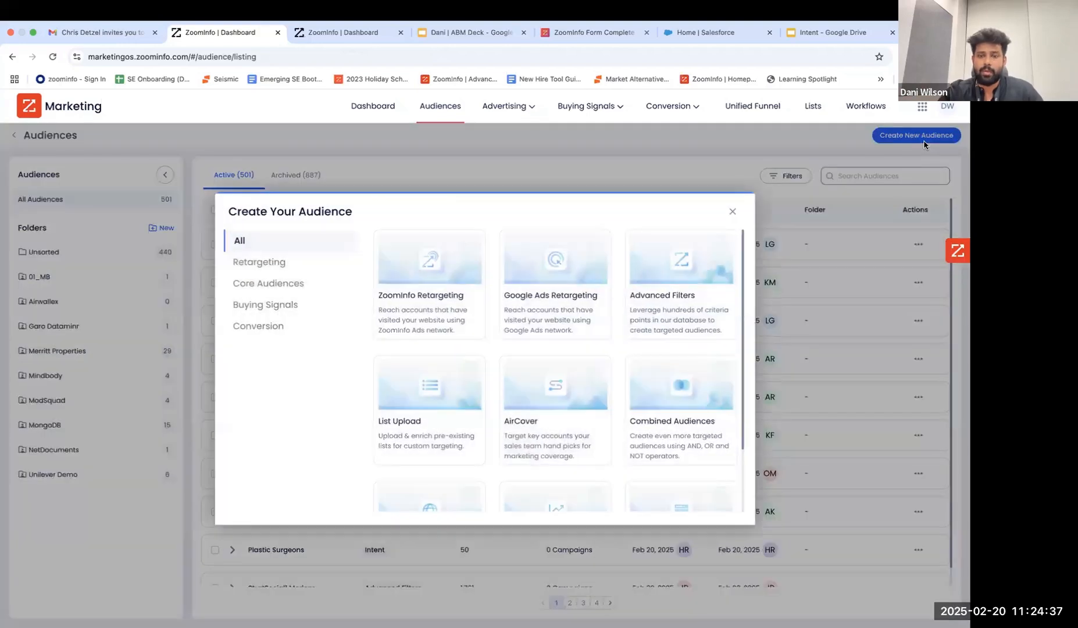
click(733, 212)
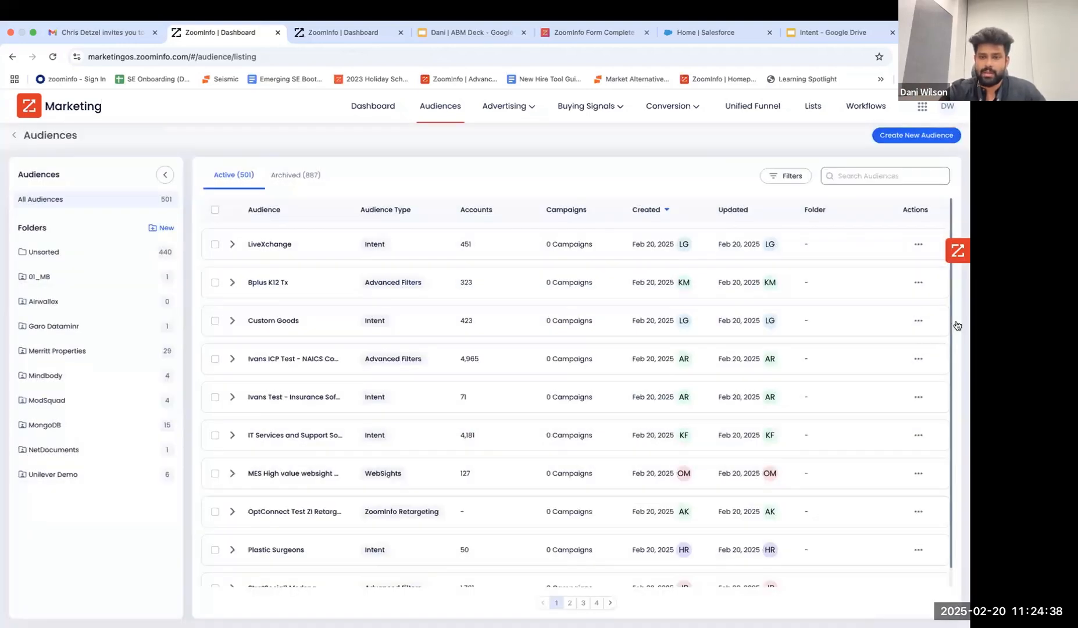
click(919, 361)
mouse_move(903, 374)
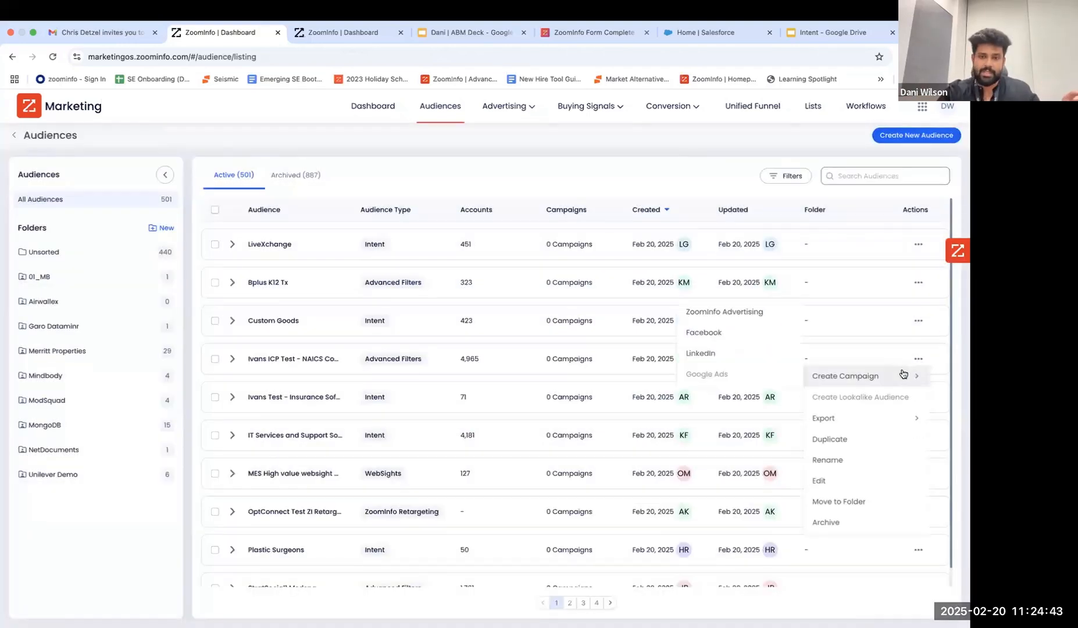
click(775, 335)
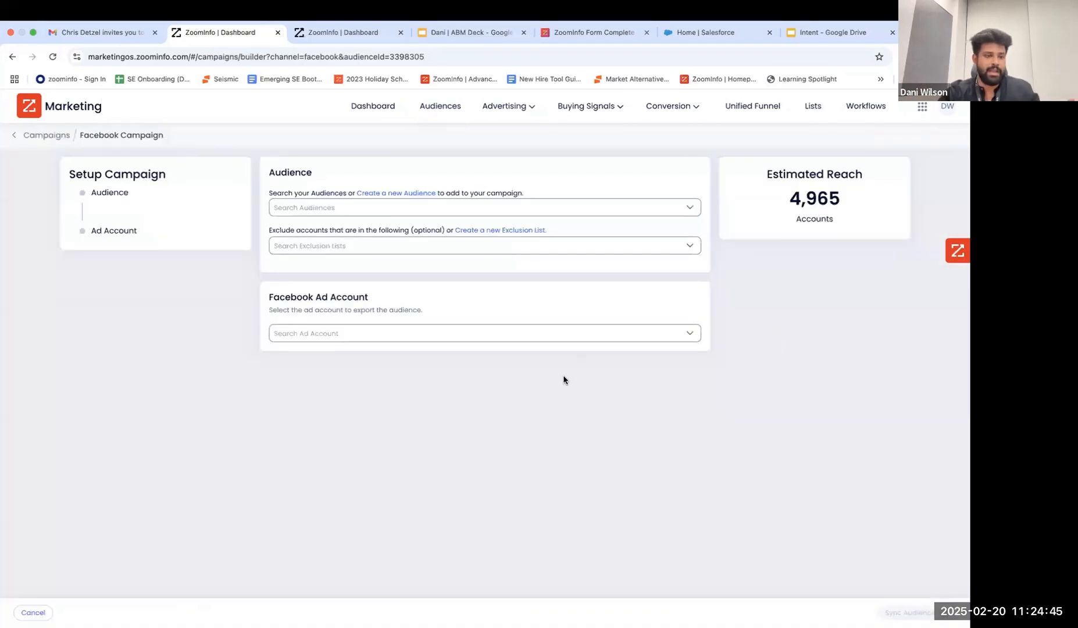
- Set the Facebook ad account to ZoomInfo Marketing and choose the exclusion list "list match sample companies-yPrKMe-LM"
click(559, 393)
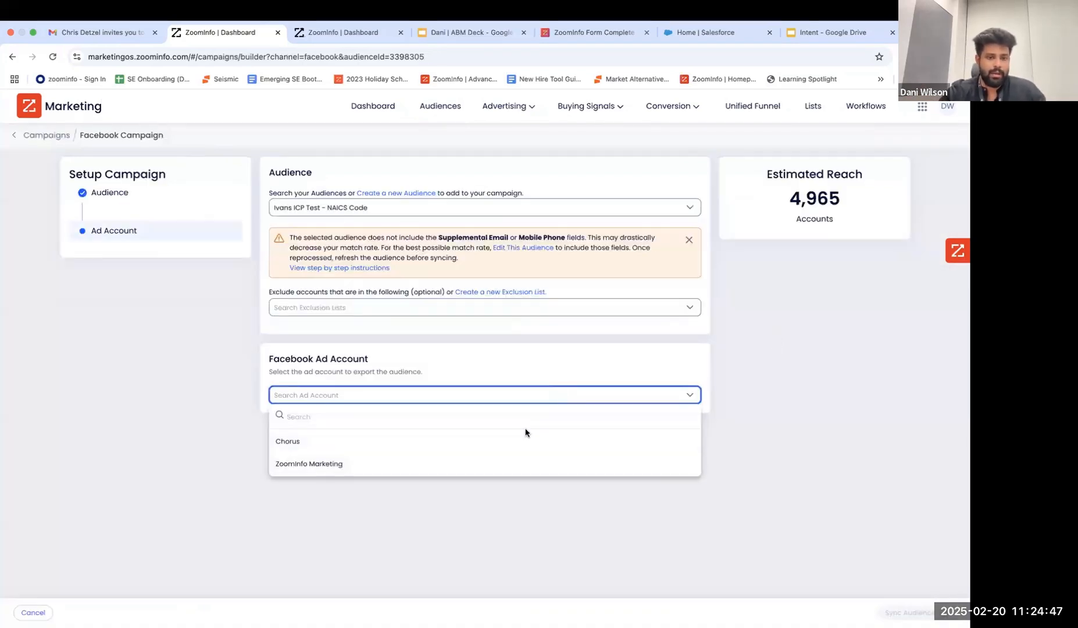
click(515, 463)
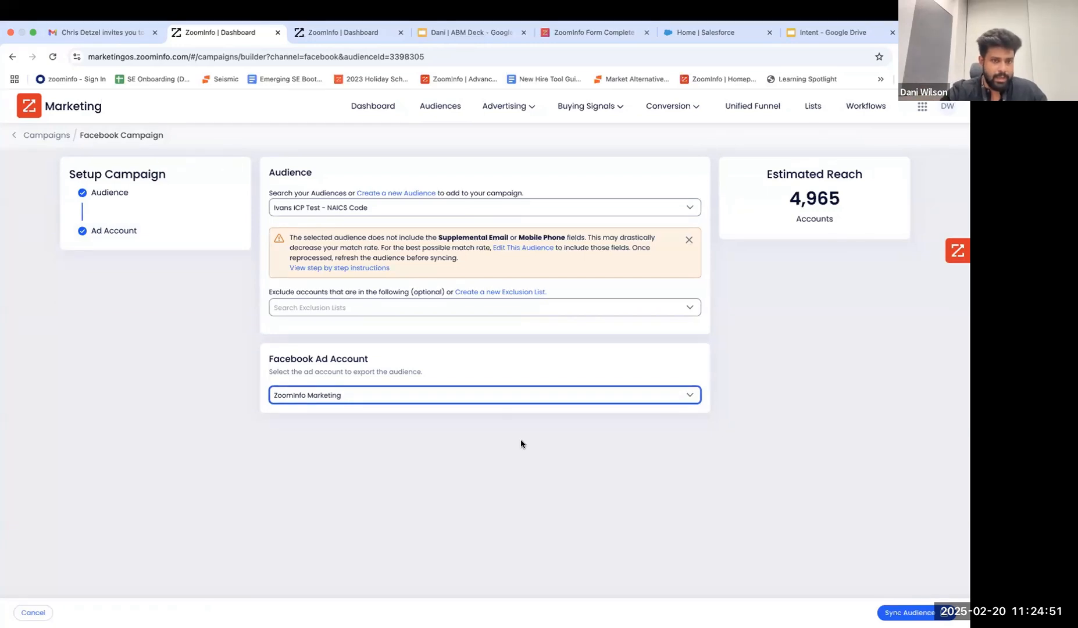
click(482, 310)
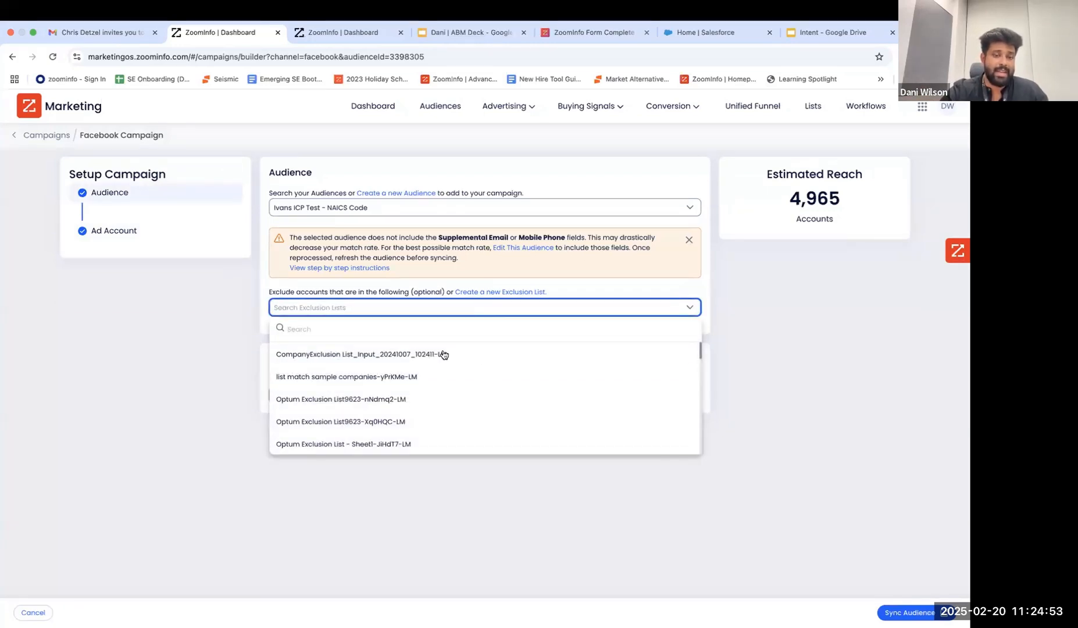
click(434, 377)
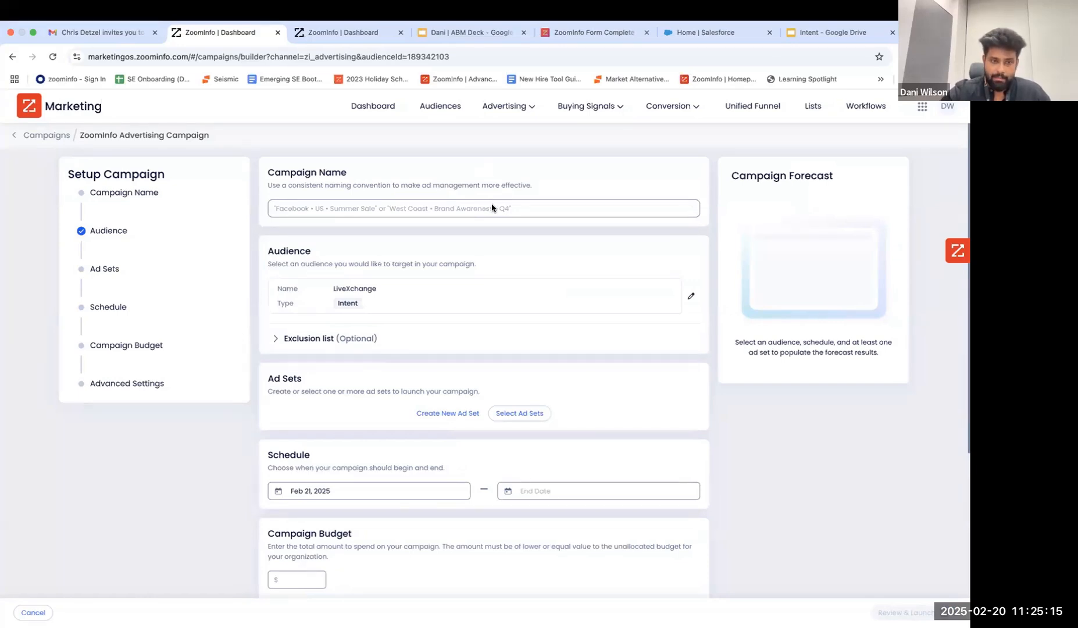
- Add the OptConnect, RelaDyne and Wipfli test ad sets to the ZoomInfo Advertising campaign
click(517, 414)
click(310, 332)
click(310, 362)
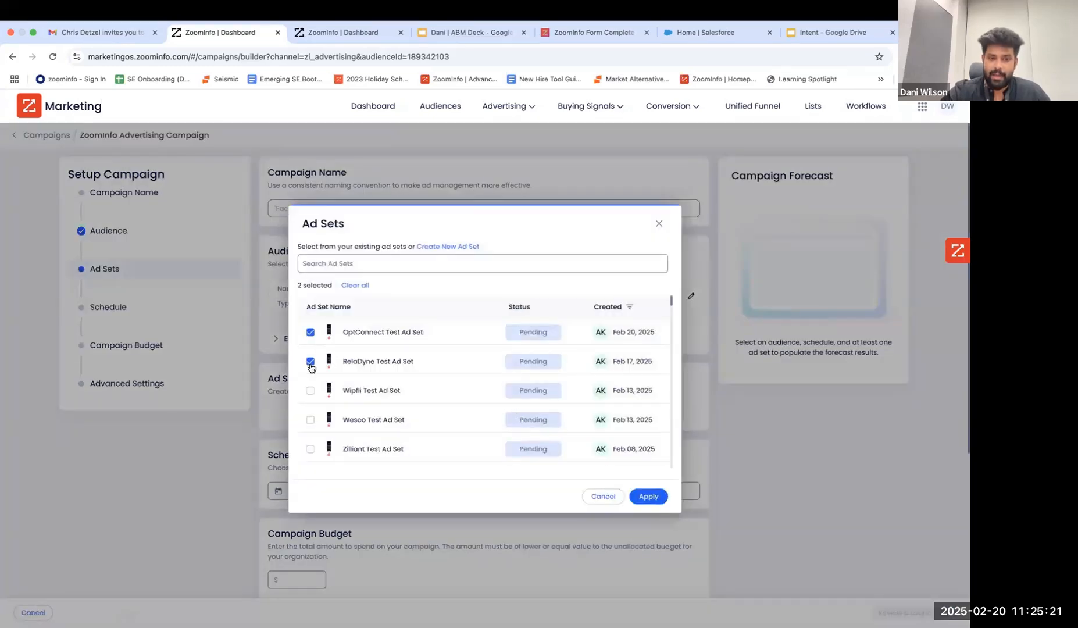
click(648, 497)
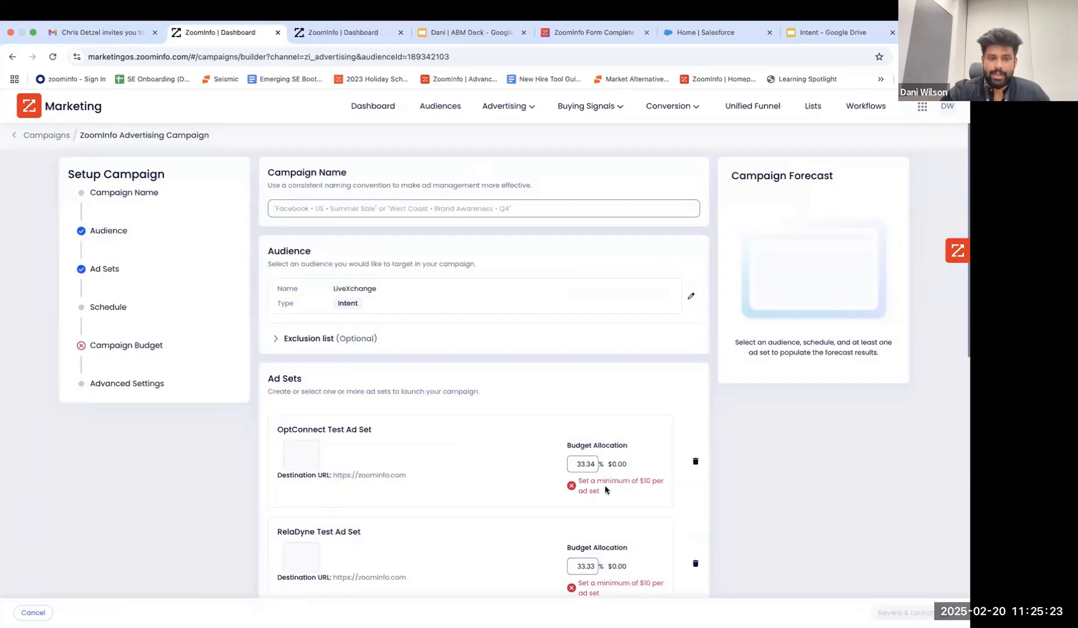
scroll(576, 463, down, 5)
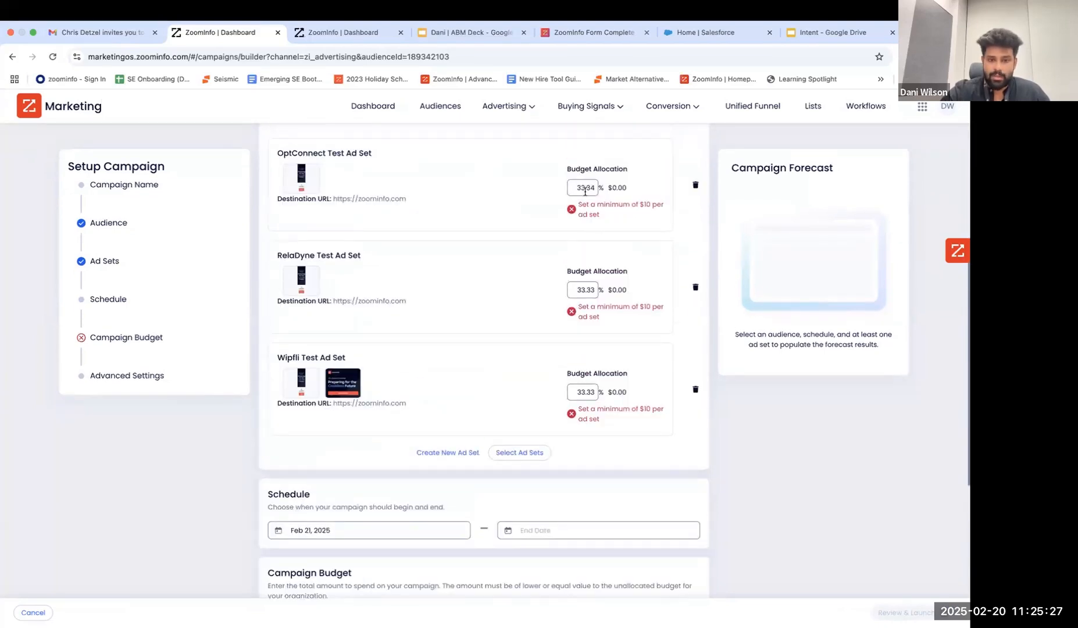
- Schedule the campaign to run from Feb 21, 2025 to Mar 13, 2025
scroll(566, 384, down, 3)
click(550, 457)
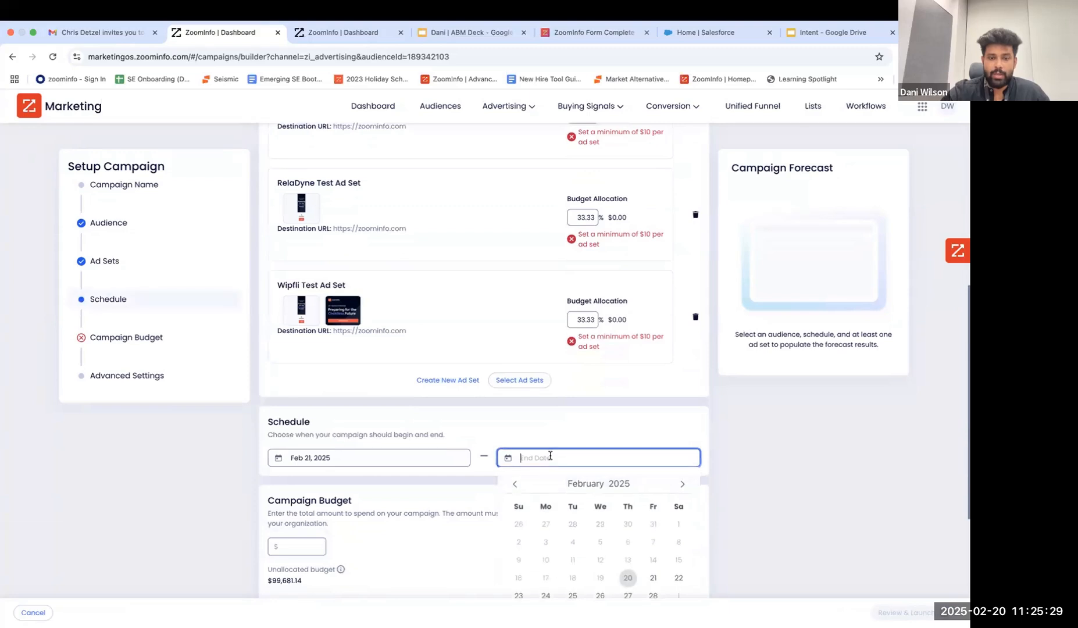
scroll(581, 499, down, 1)
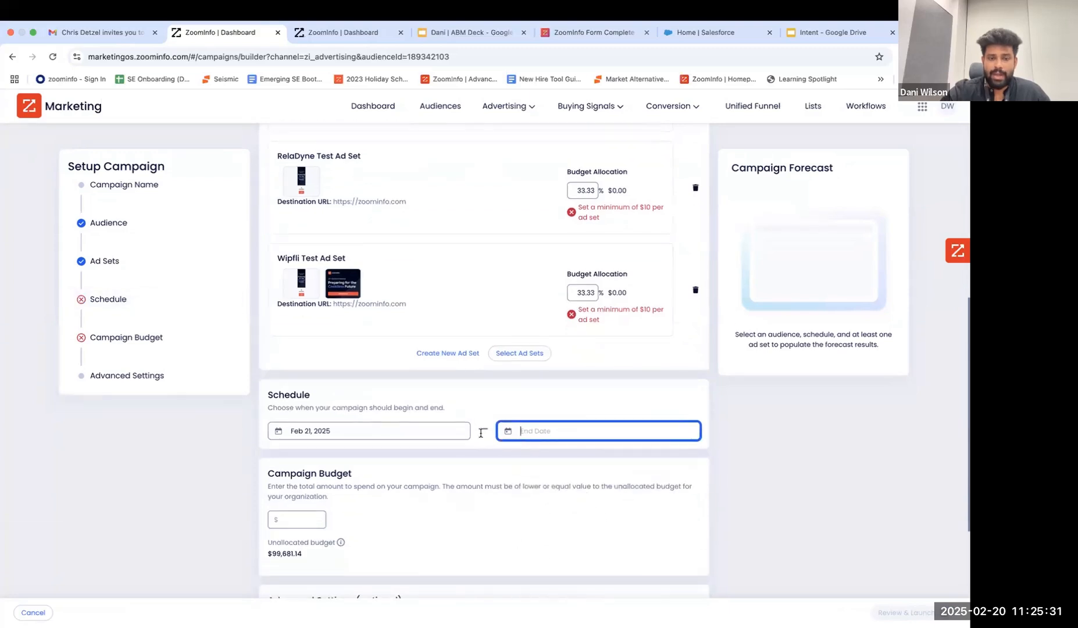
click(386, 431)
click(422, 550)
click(534, 431)
click(682, 457)
click(627, 533)
- Set the campaign budget to $50,000 and review the campaign forecast
click(309, 518)
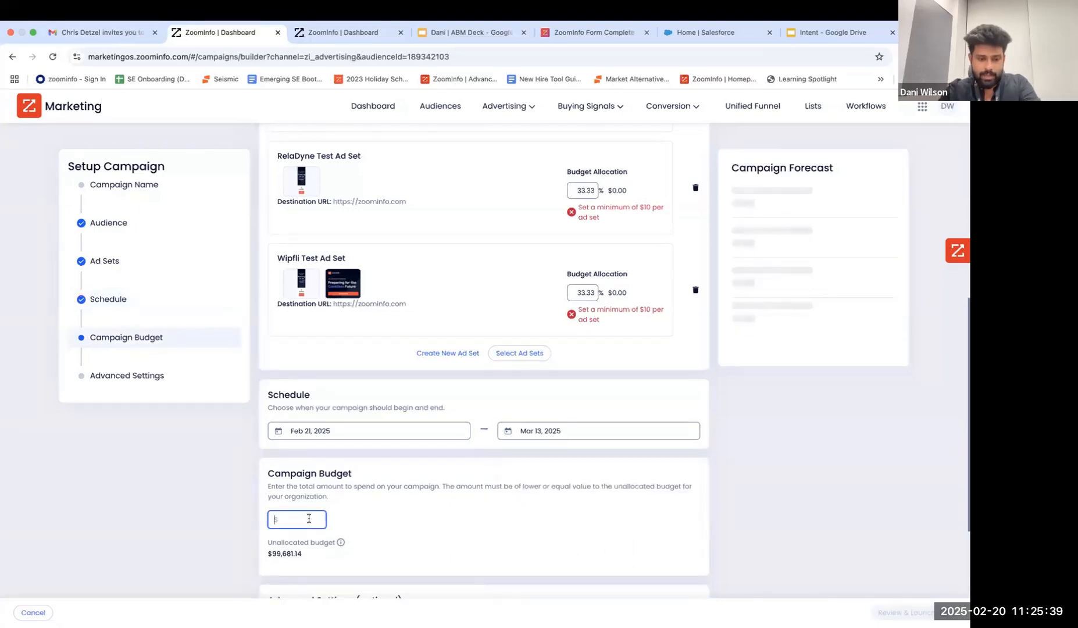
text(50,00)
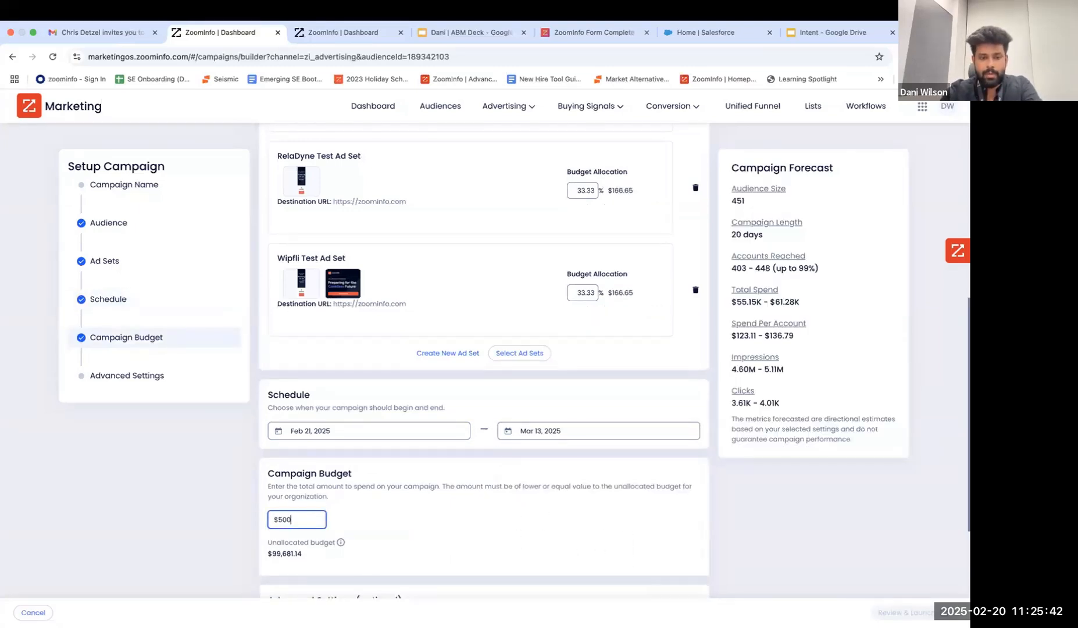
text(000)
click(356, 525)
scroll(360, 532, down, 2)
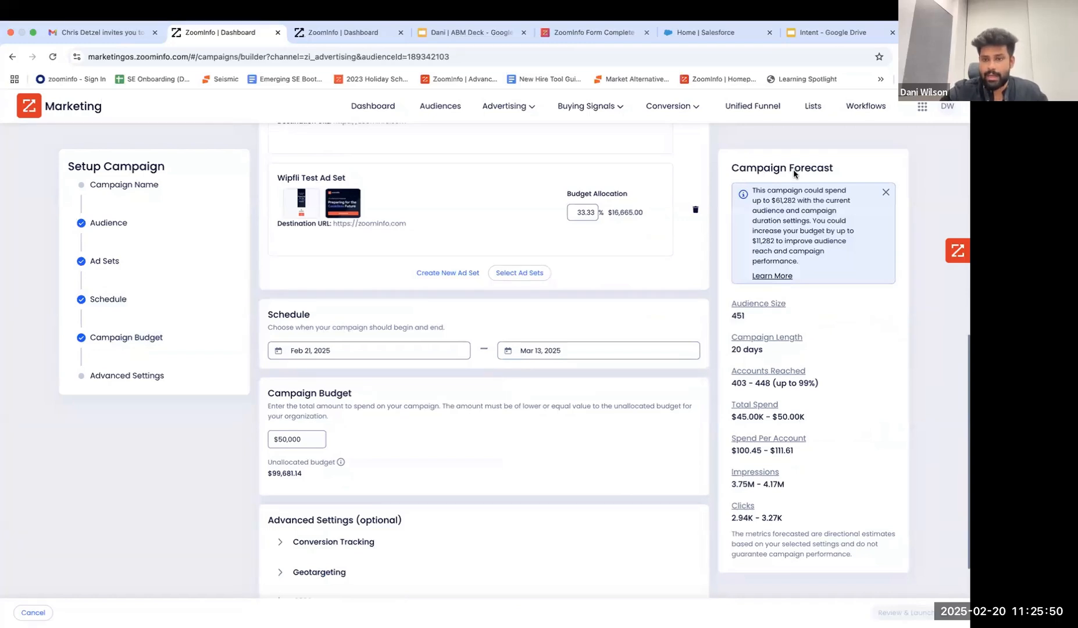
mouse_move(763, 305)
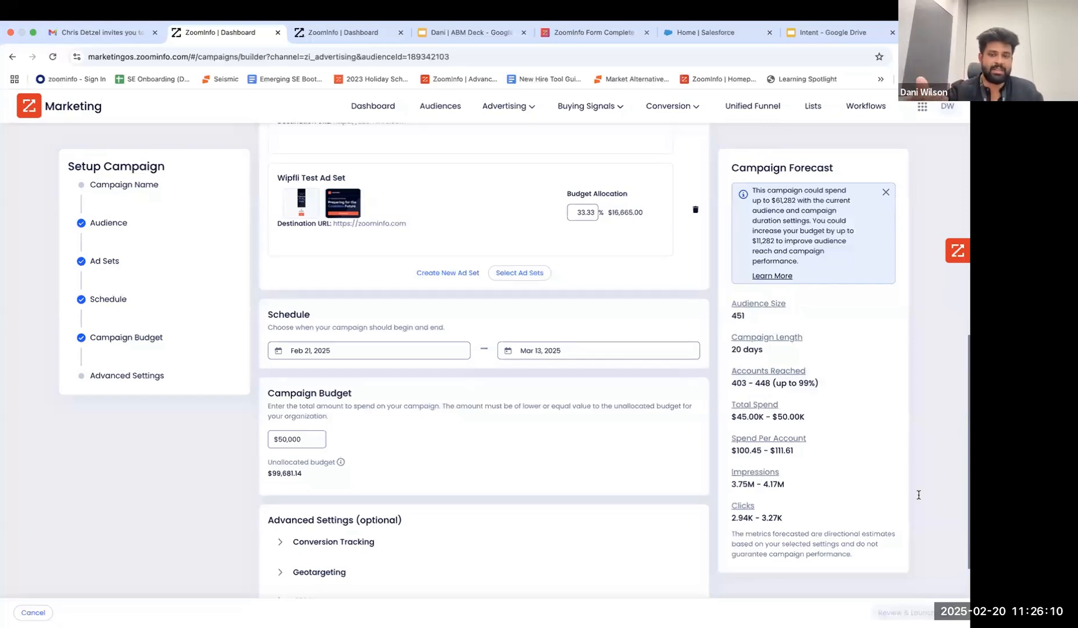
- Examine the conversion tracking options and the geotargeting country list in the campaign's advanced settings
scroll(548, 504, down, 2)
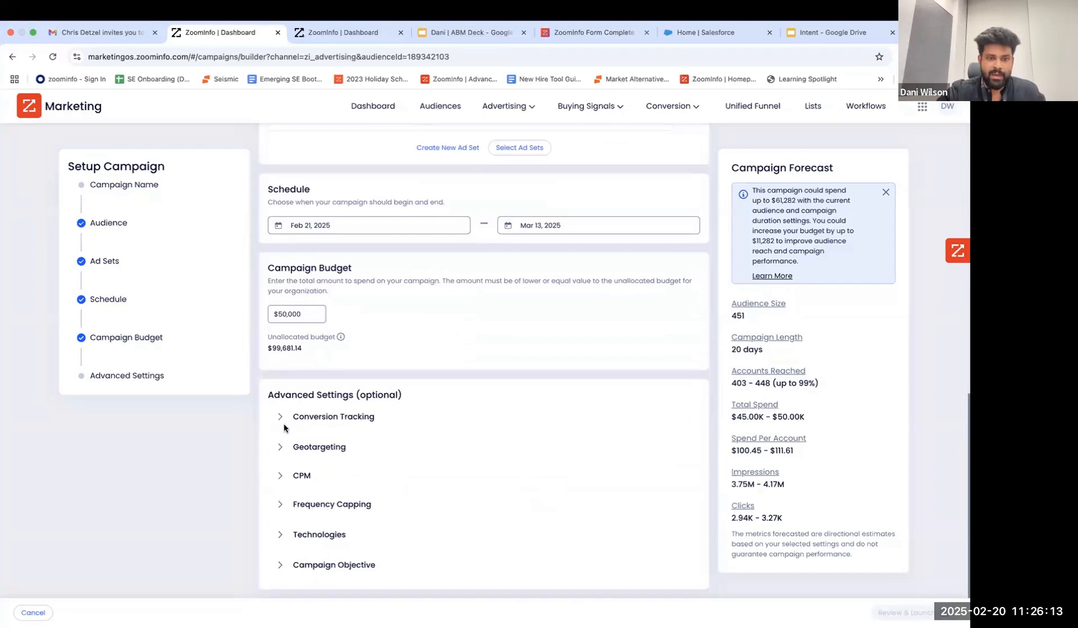
click(283, 423)
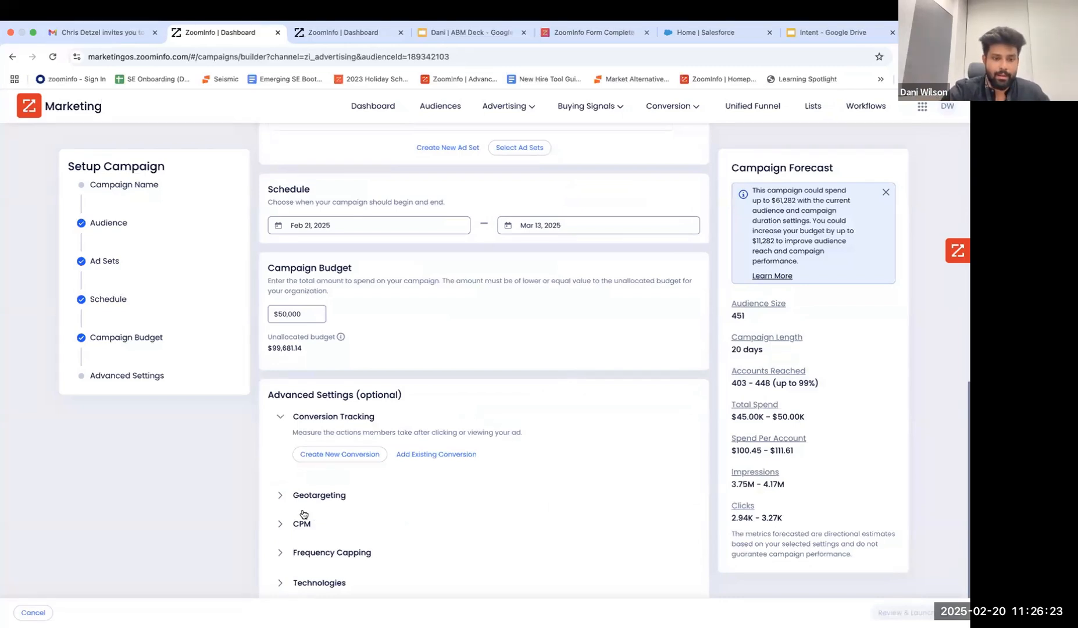
click(283, 500)
scroll(410, 494, down, 4)
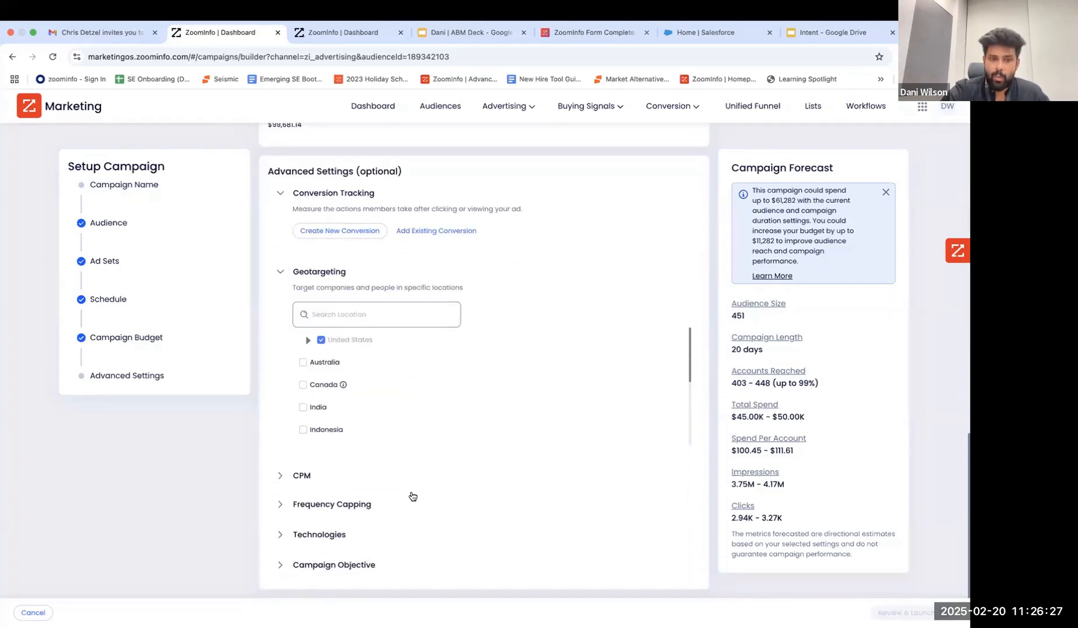
click(308, 340)
click(309, 340)
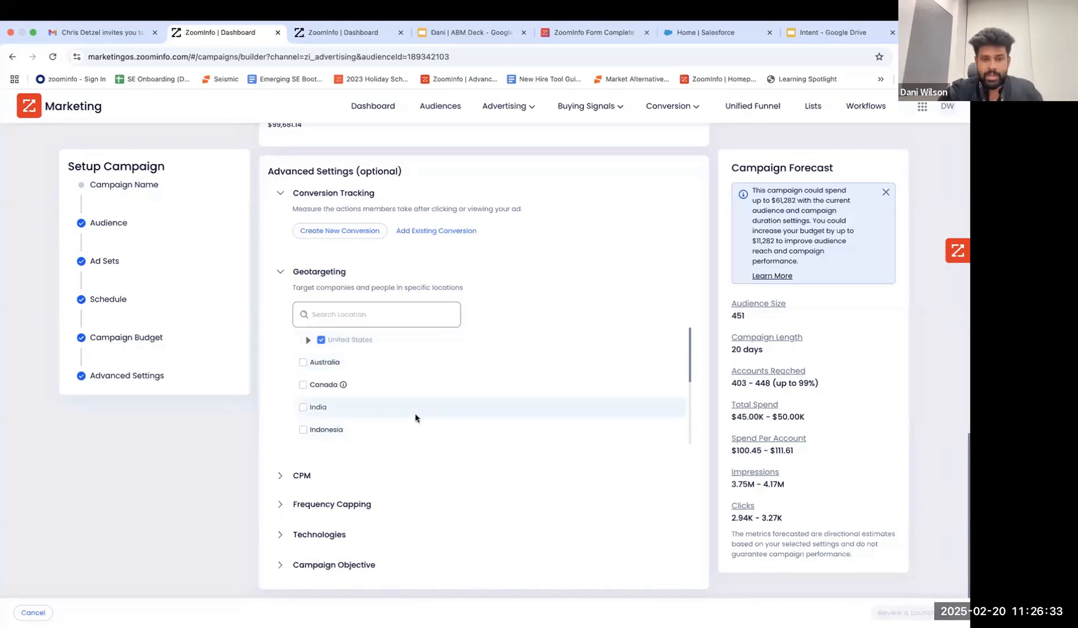
scroll(415, 417, down, 3)
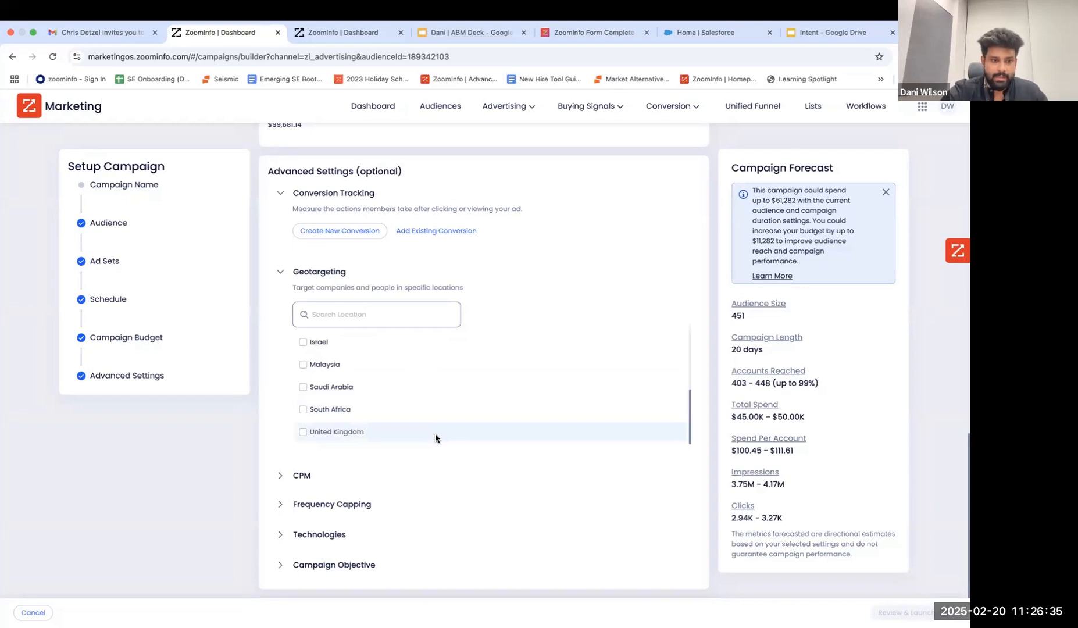
- Examine the CPM, frequency capping and technologies targeting options in the campaign's advanced settings
click(302, 476)
scroll(426, 291, down, 1)
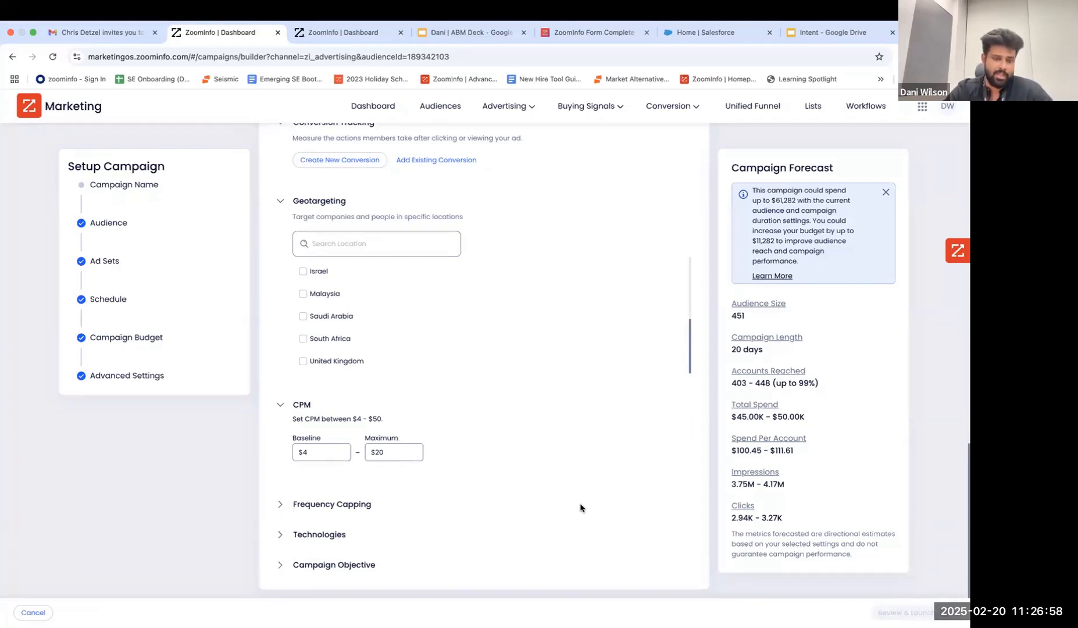
click(282, 504)
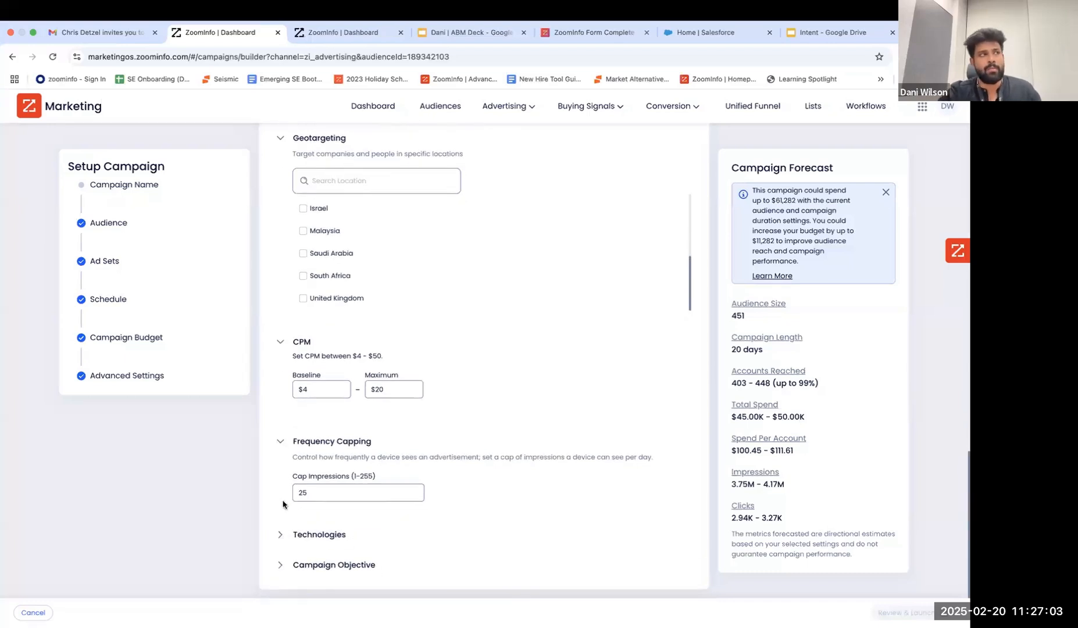
click(280, 532)
scroll(280, 535, down, 3)
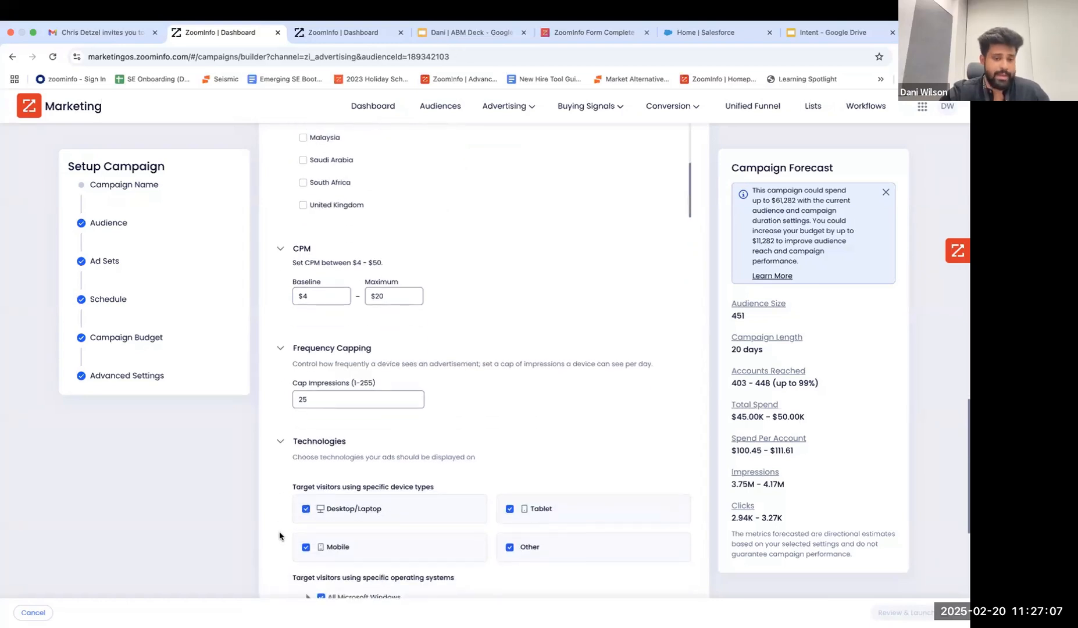
scroll(281, 534, down, 3)
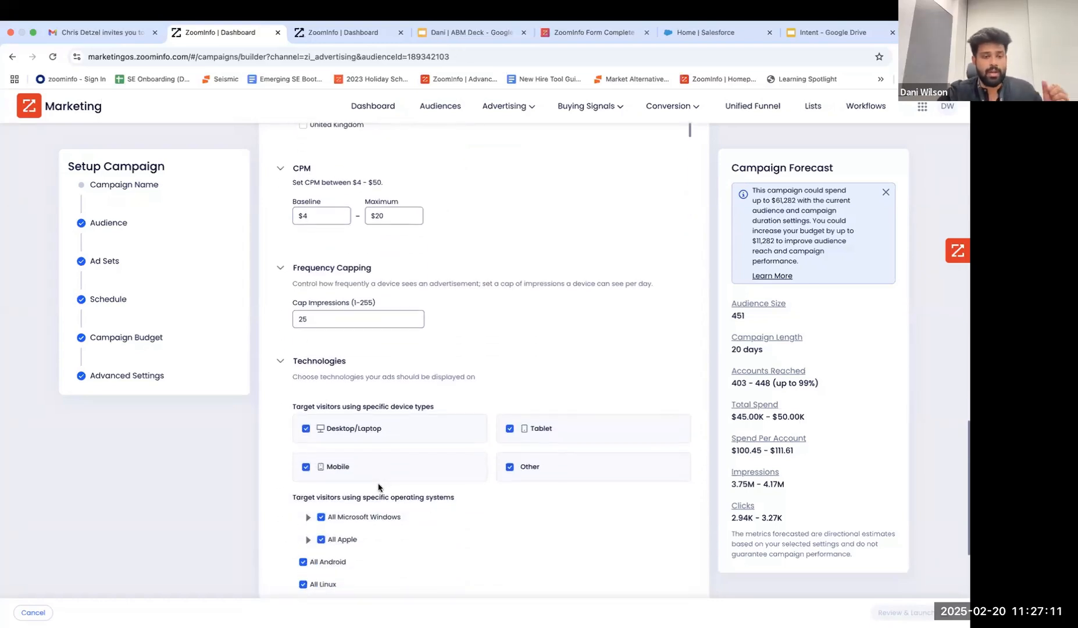
scroll(378, 488, down, 9)
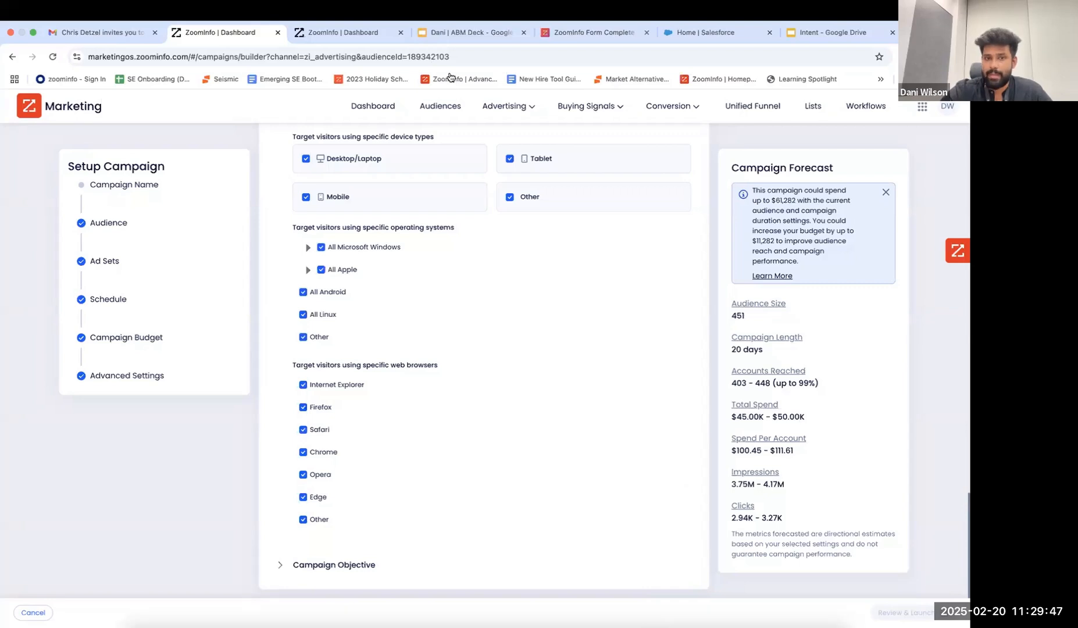
- Leave the campaign setup for the campaigns list and review the performance details of the Test Rename campaign
click(524, 107)
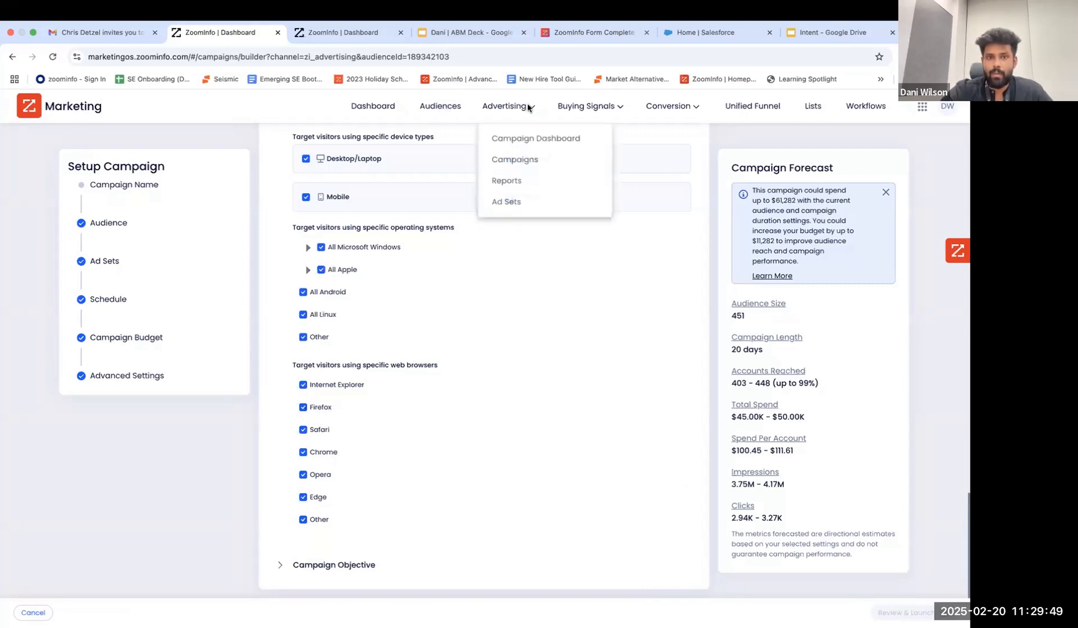
click(516, 159)
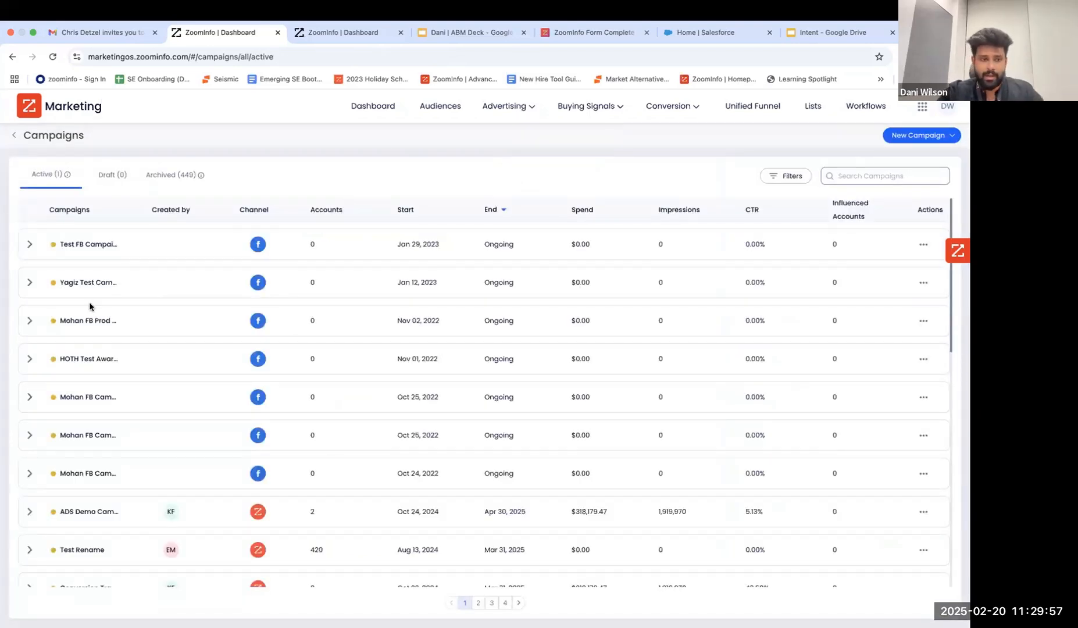
scroll(38, 416, down, 2)
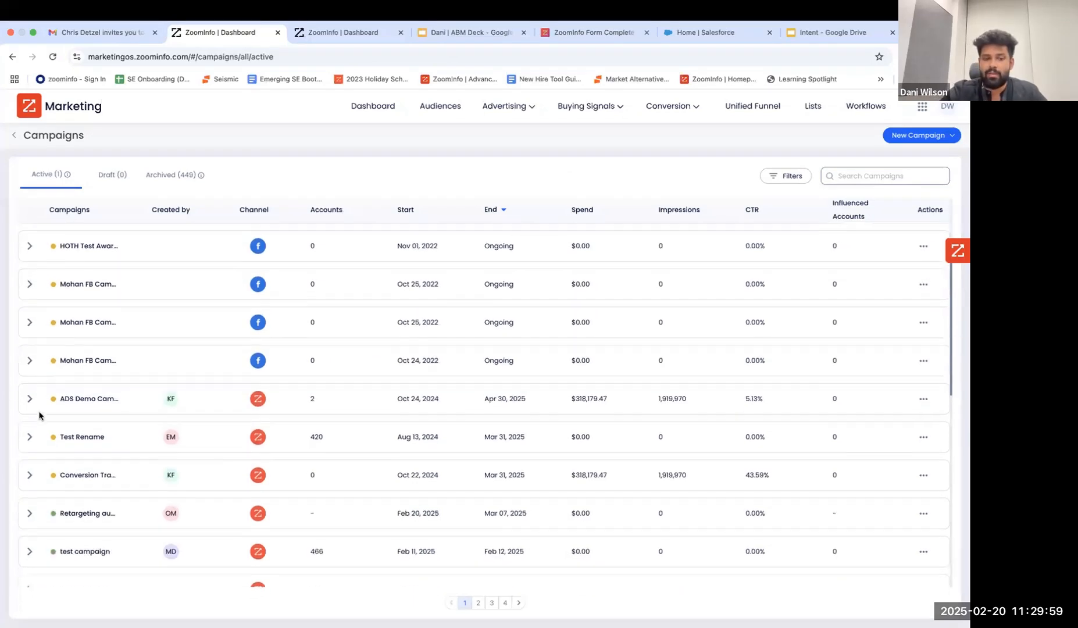
click(29, 435)
scroll(28, 436, down, 5)
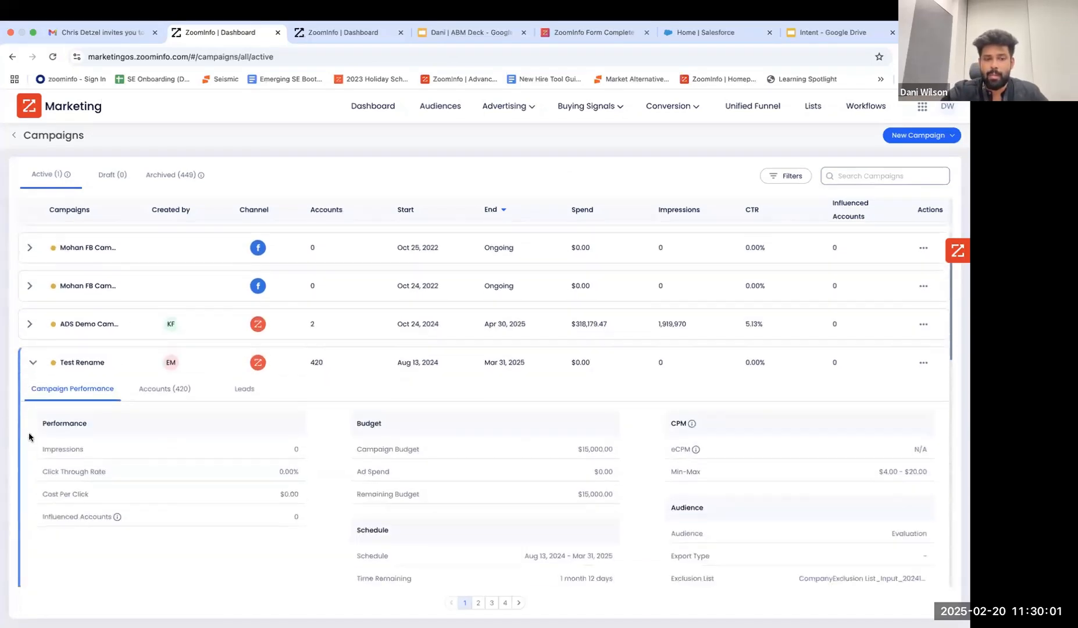
scroll(28, 436, down, 6)
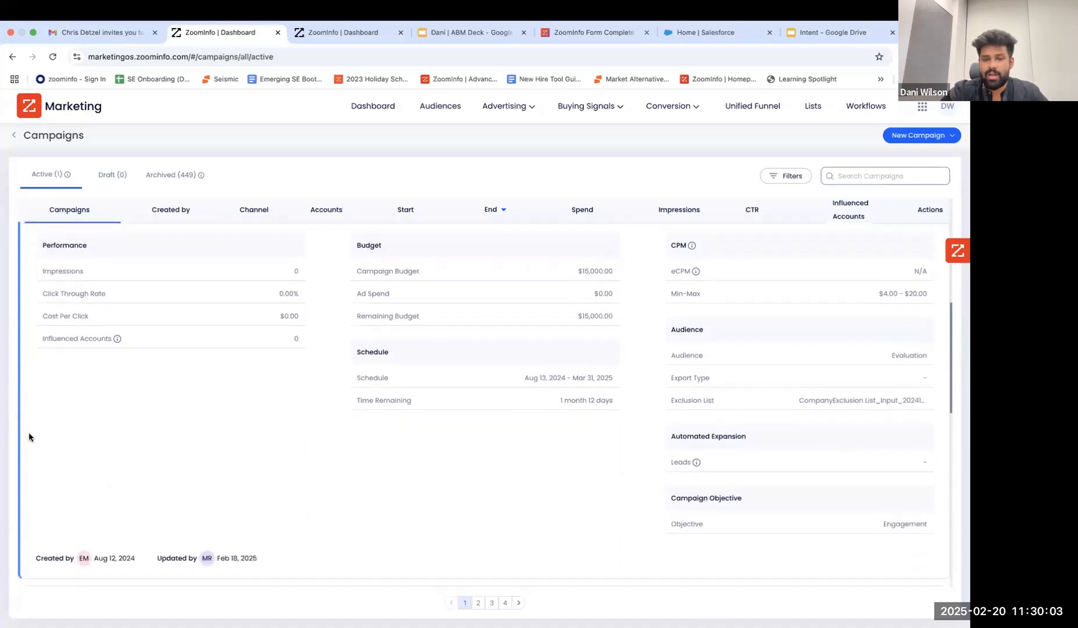
scroll(30, 436, up, 10)
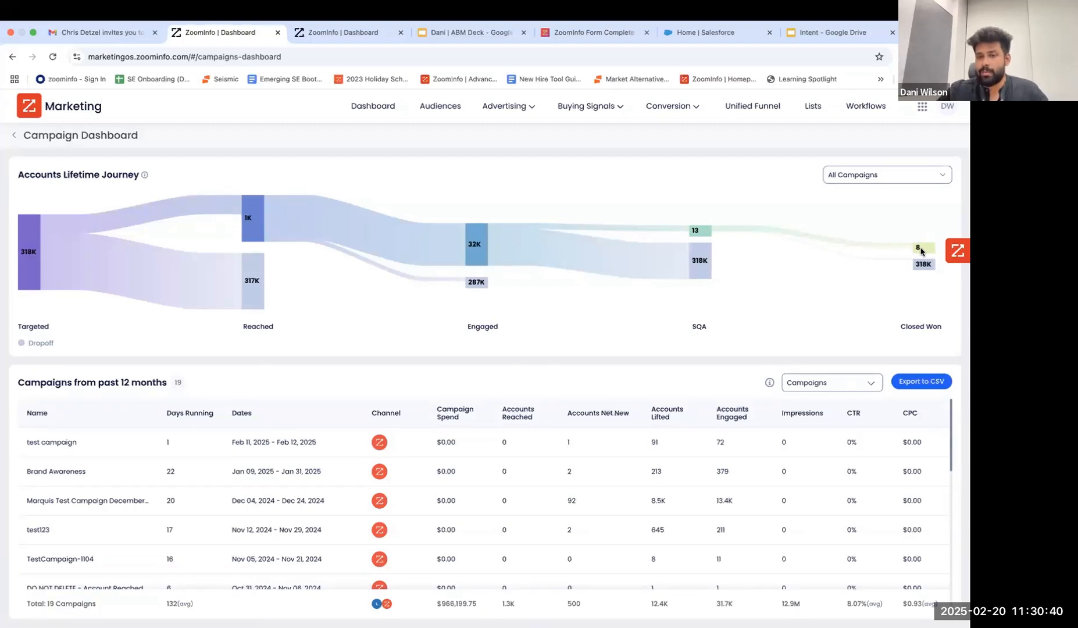
- On the campaign dashboard, filter the accounts lifetime journey to Daters - Conversion Test, TestCampaign-1104 and the Test Campaign Conversion Tracking entry
scroll(657, 440, down, 1)
scroll(657, 440, up, 1)
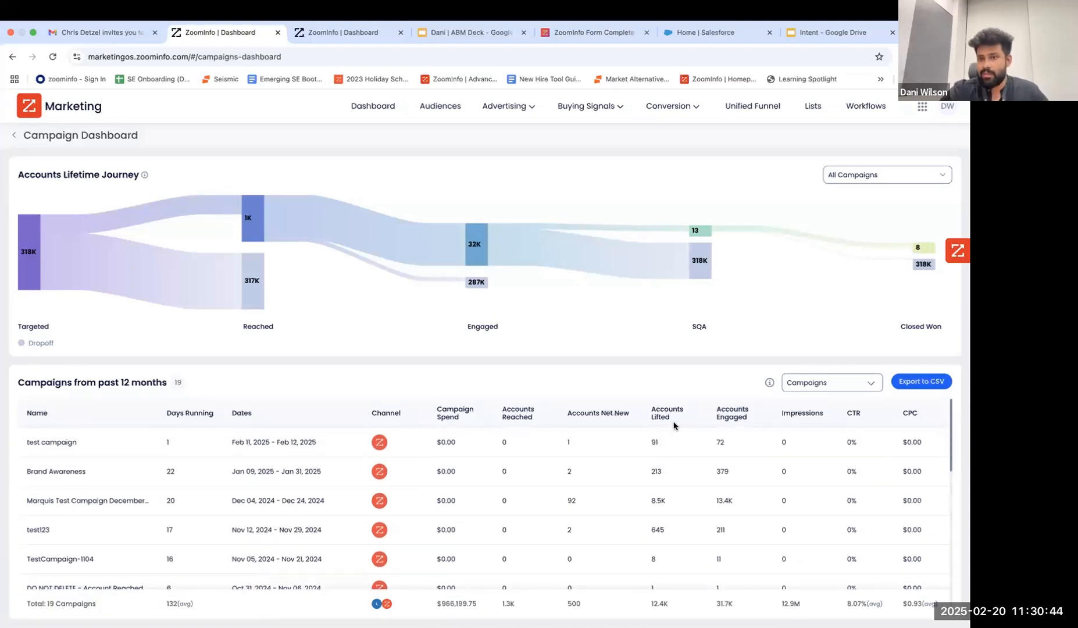
click(875, 181)
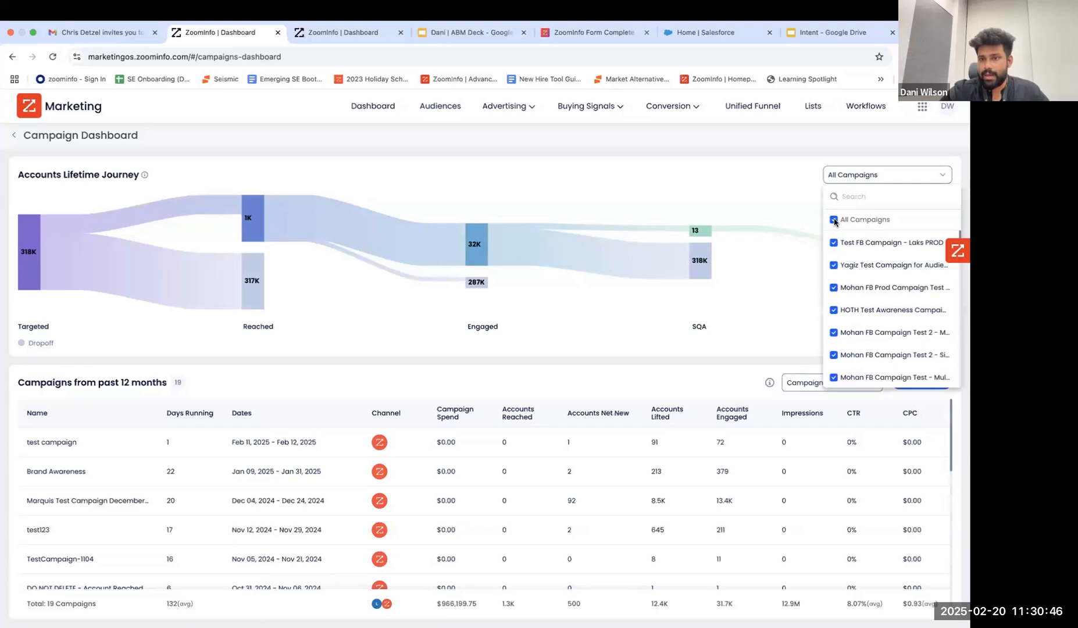
click(834, 221)
scroll(835, 303, down, 5)
click(834, 303)
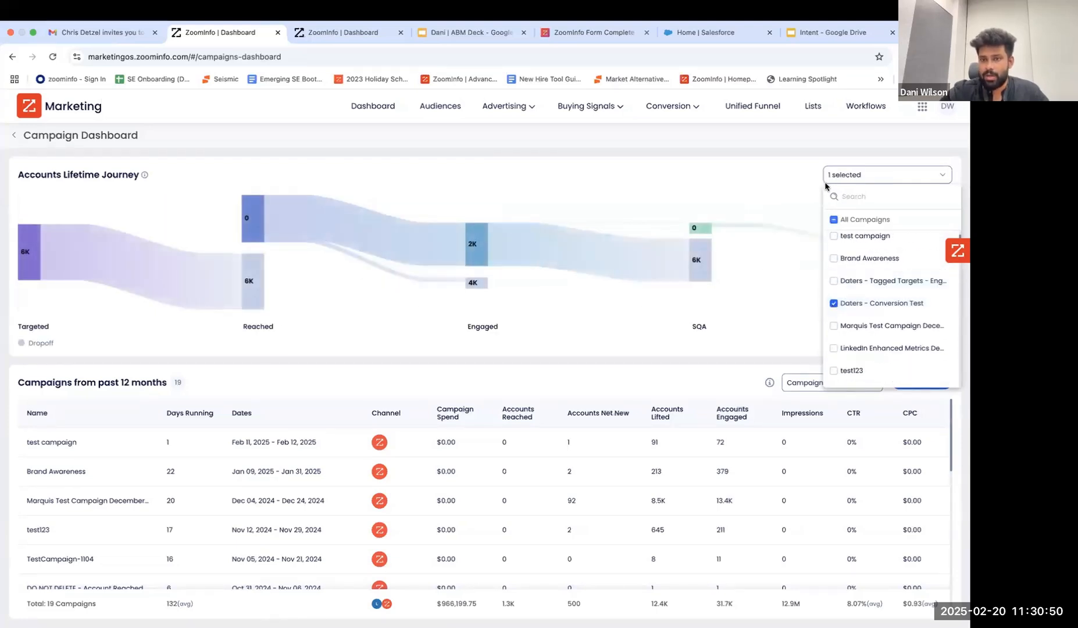
scroll(837, 306, down, 3)
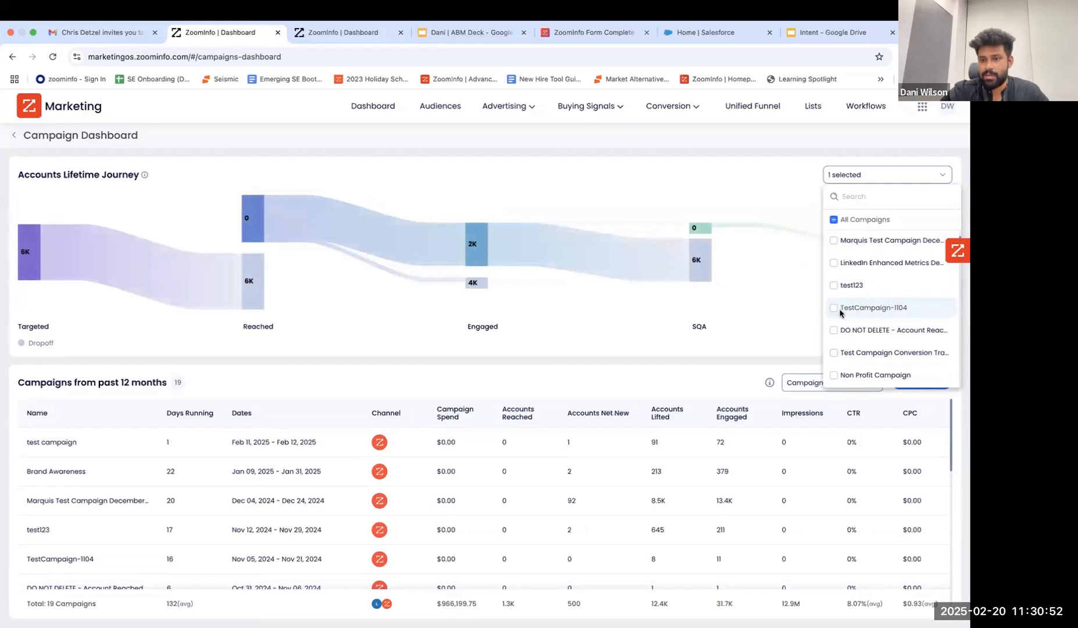
click(833, 308)
click(833, 353)
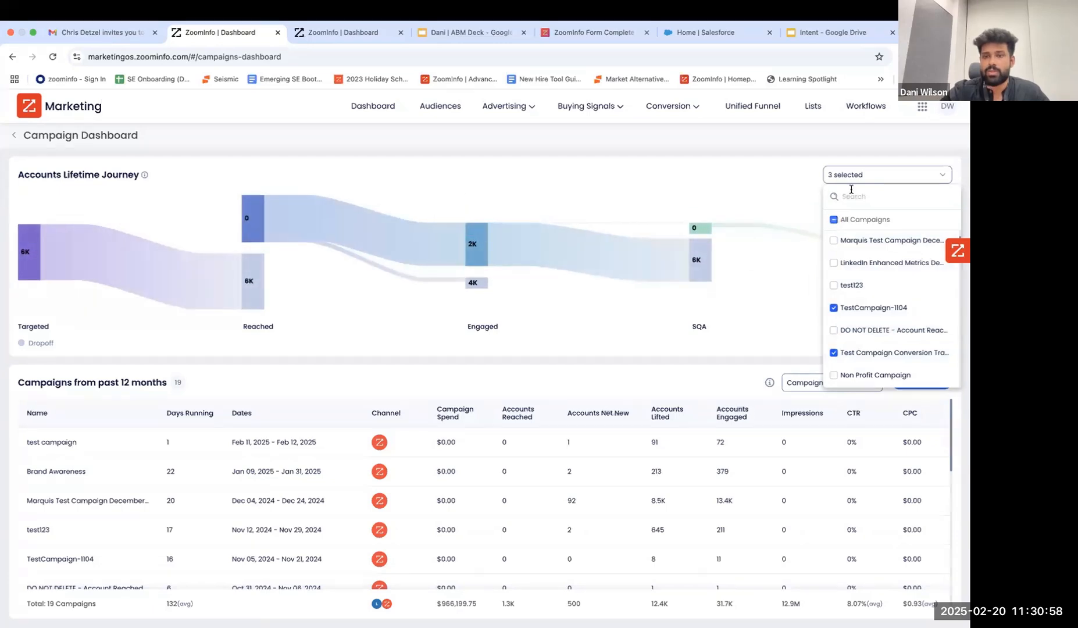
- Reset the lifetime journey filter to all campaigns and look through the campaigns from the past 12 months
scroll(844, 257, down, 5)
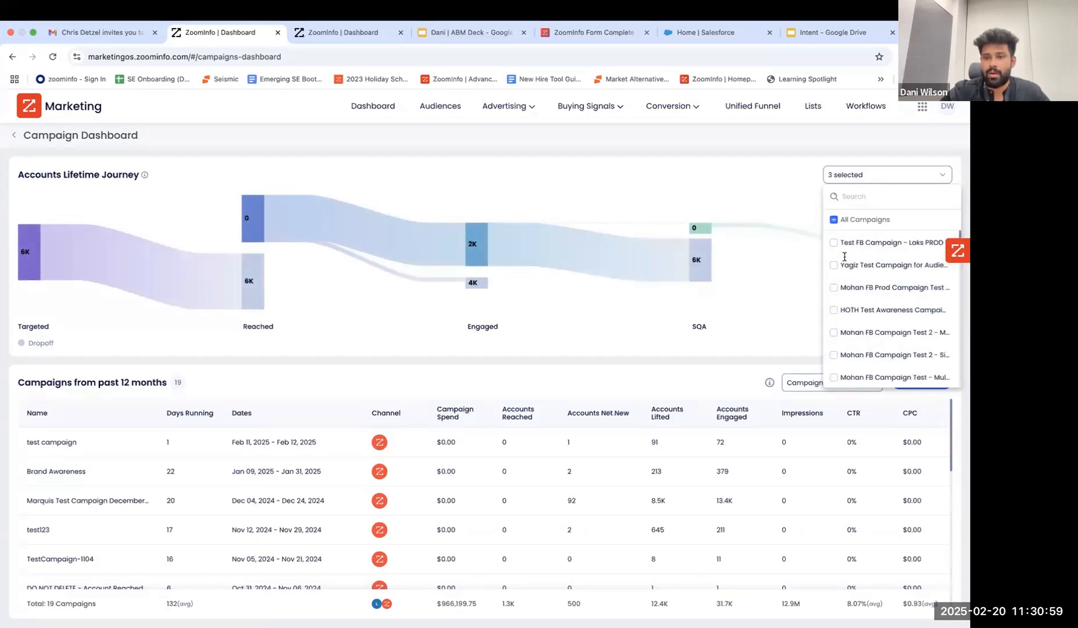
click(837, 221)
scroll(700, 534, down, 5)
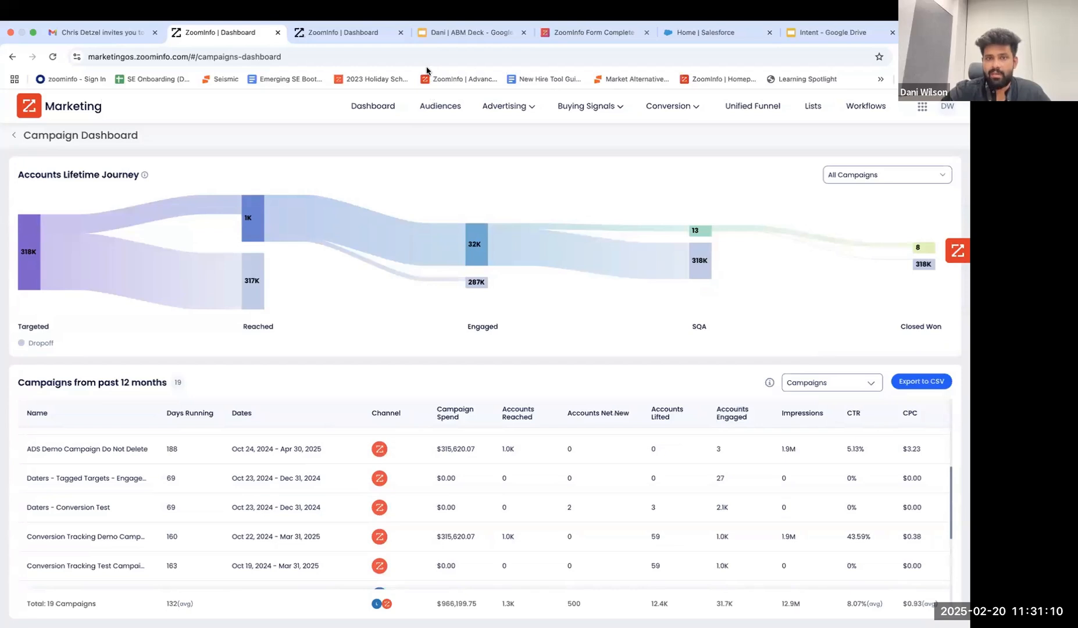
- Go to the advertising reports and open the Aloha POS - NEW Performance Reporting report
click(504, 105)
click(505, 181)
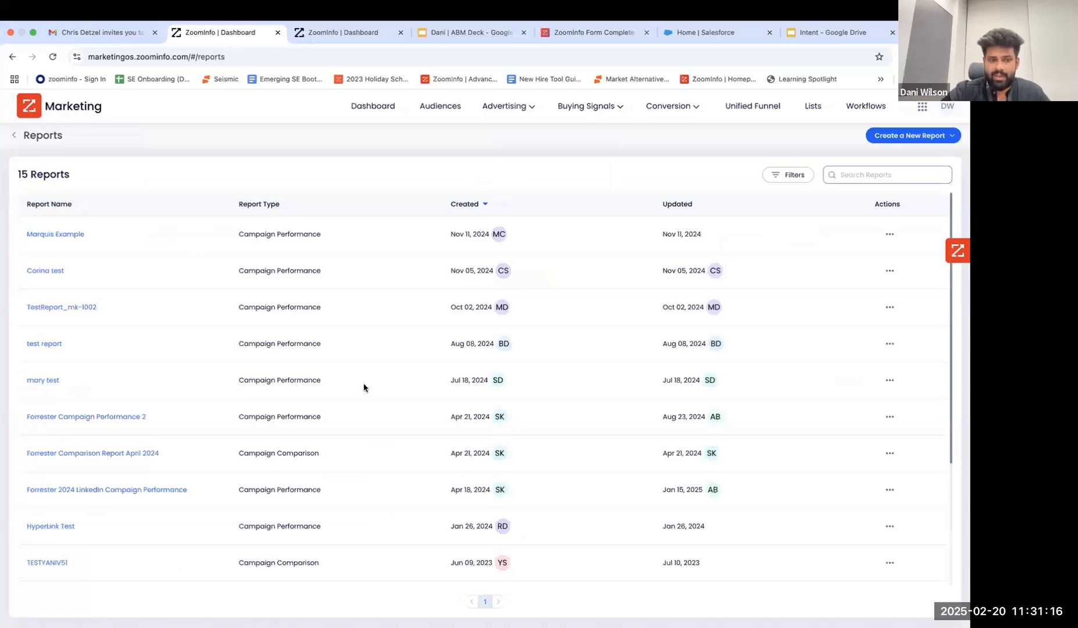
scroll(362, 391, down, 3)
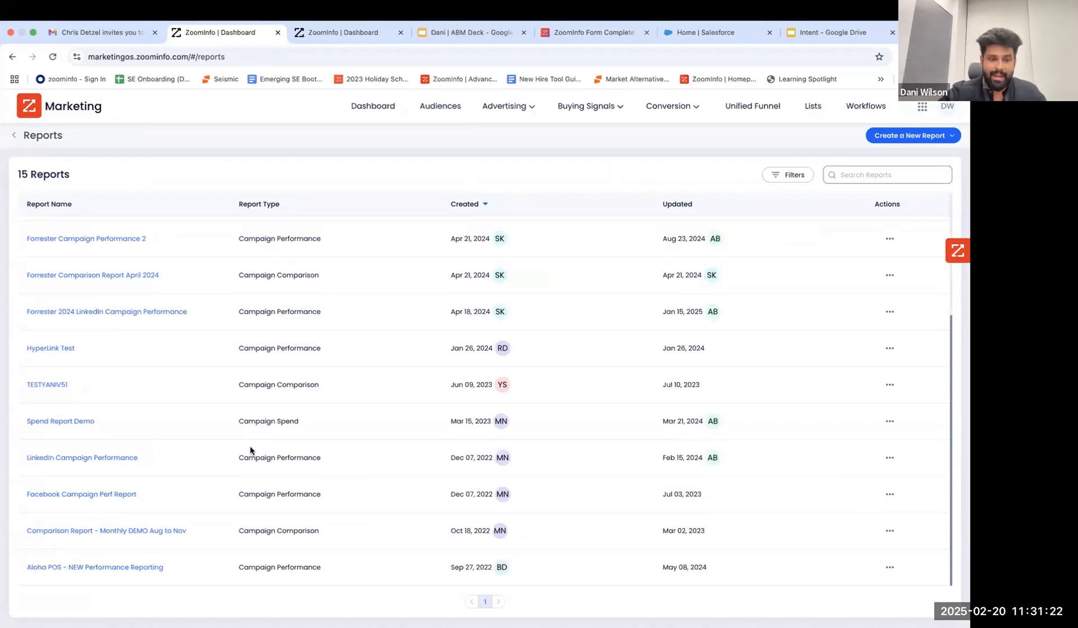
click(137, 567)
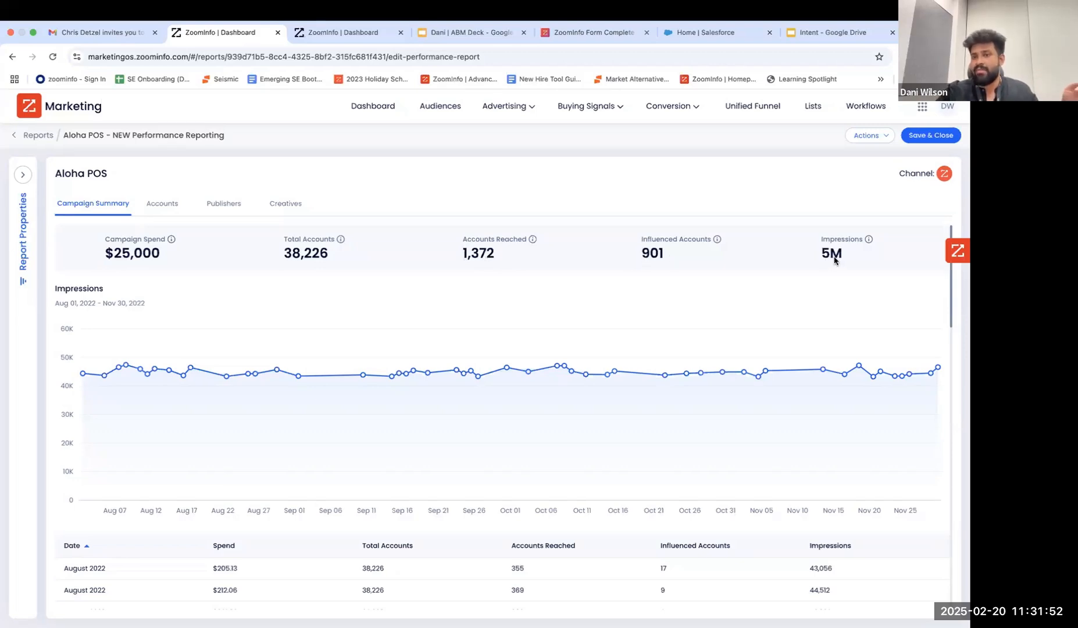
- Review the Aloha POS report's campaign summary, accounts, publishers and creatives
scroll(702, 444, down, 3)
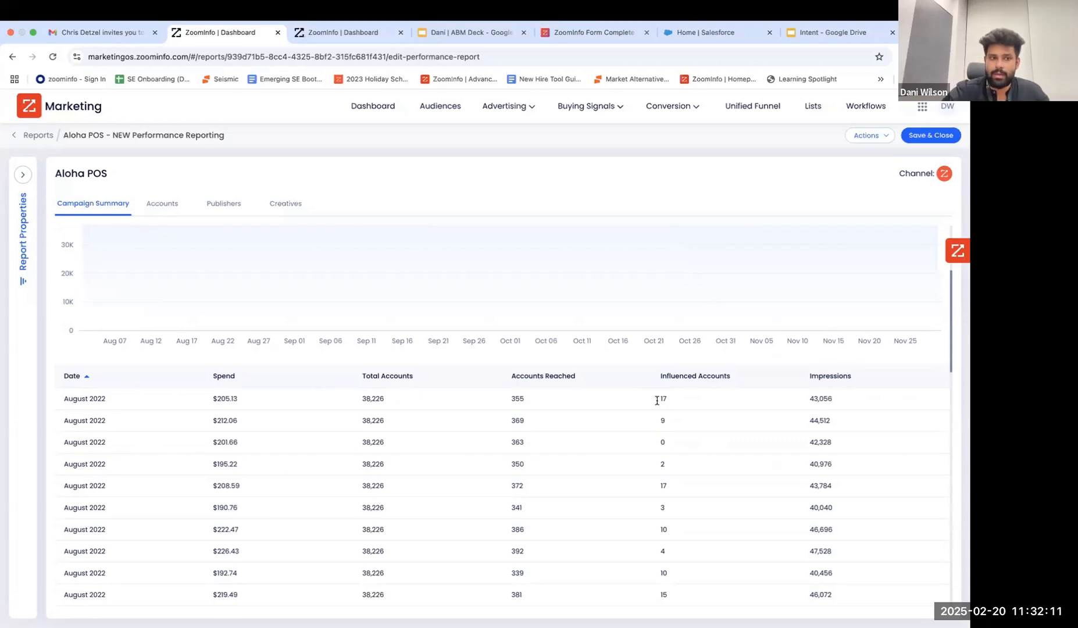
click(168, 218)
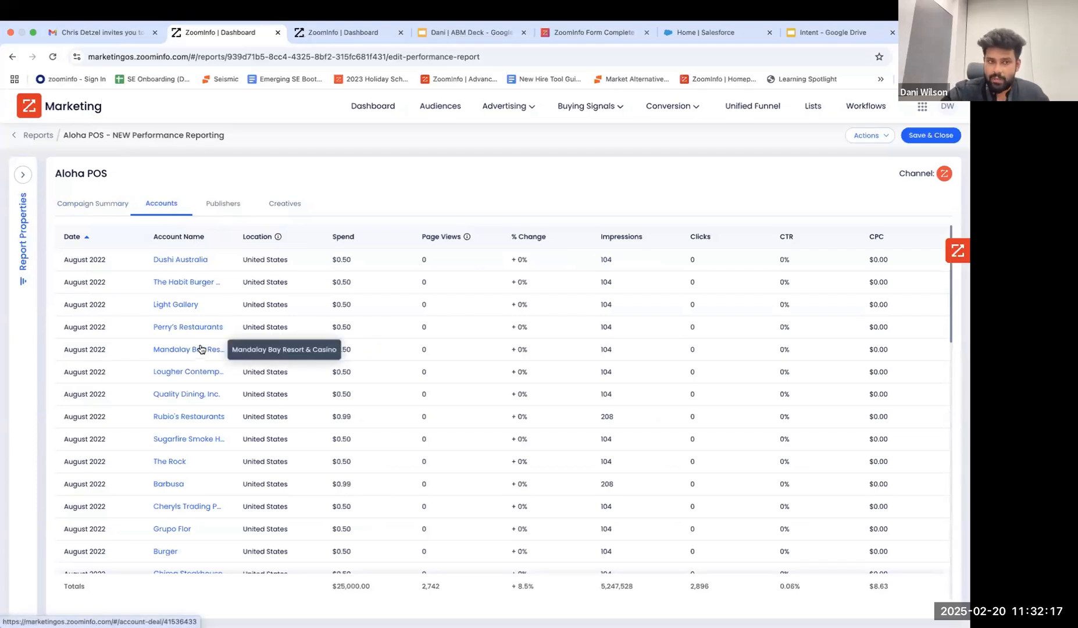
scroll(208, 450, down, 6)
scroll(208, 449, down, 8)
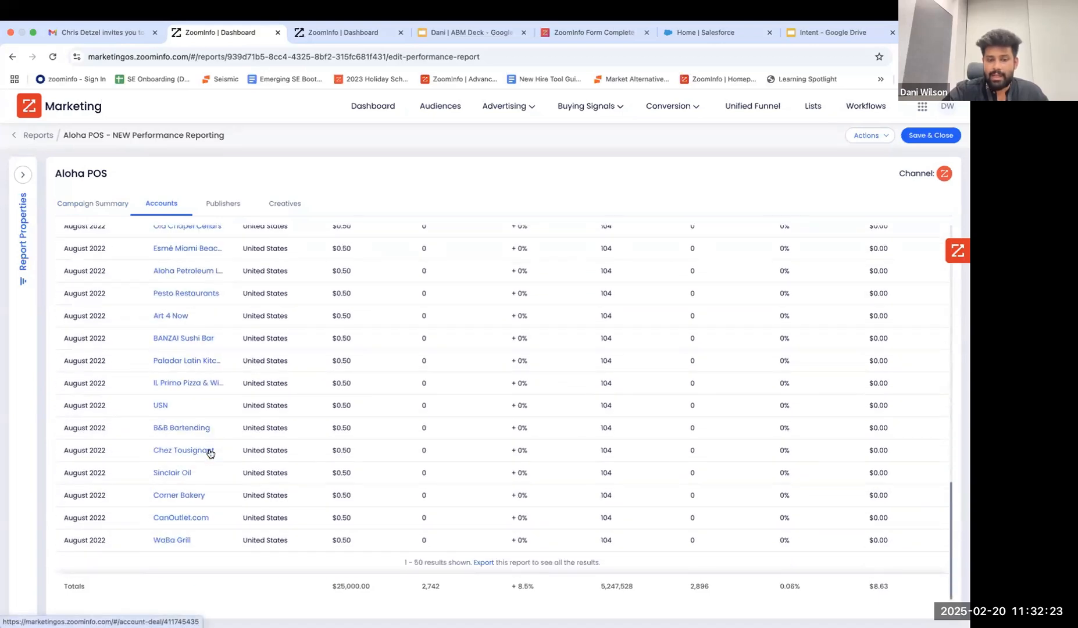
scroll(211, 453, up, 15)
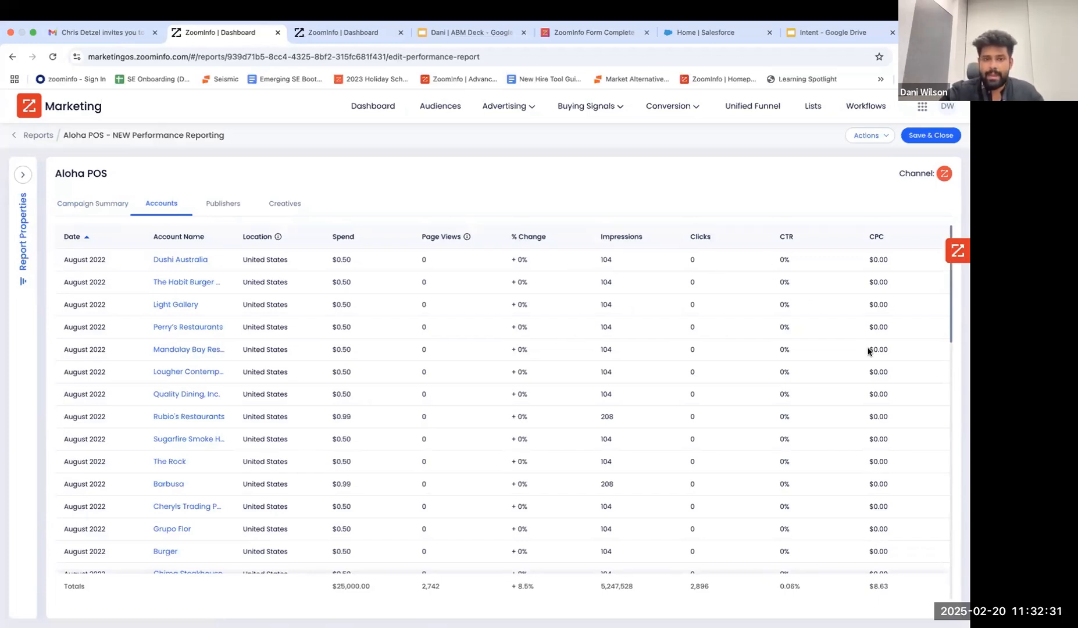
click(226, 212)
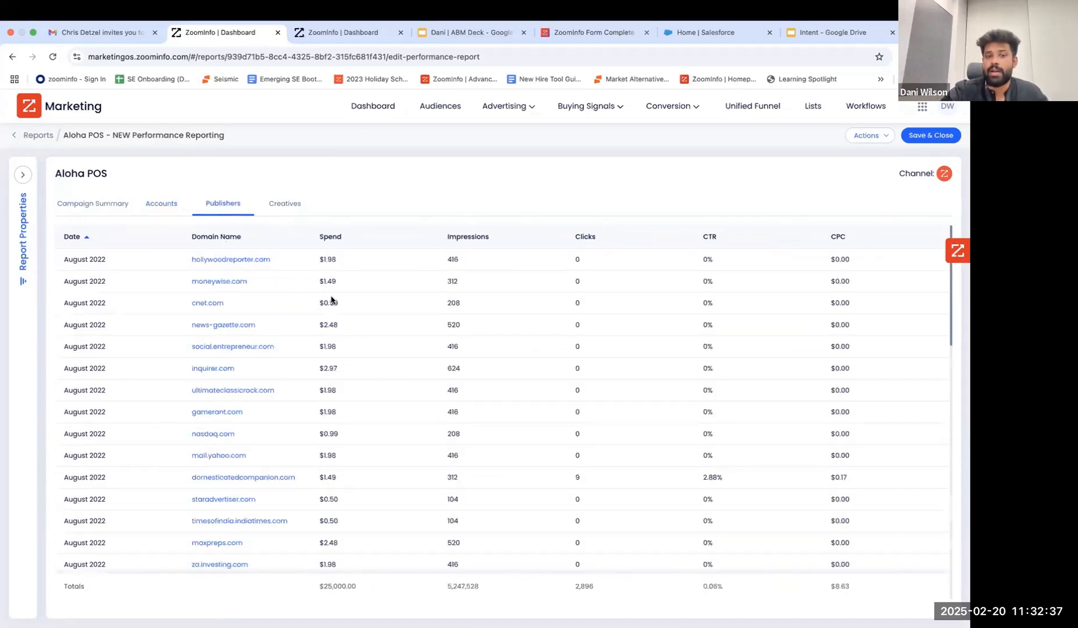
click(277, 202)
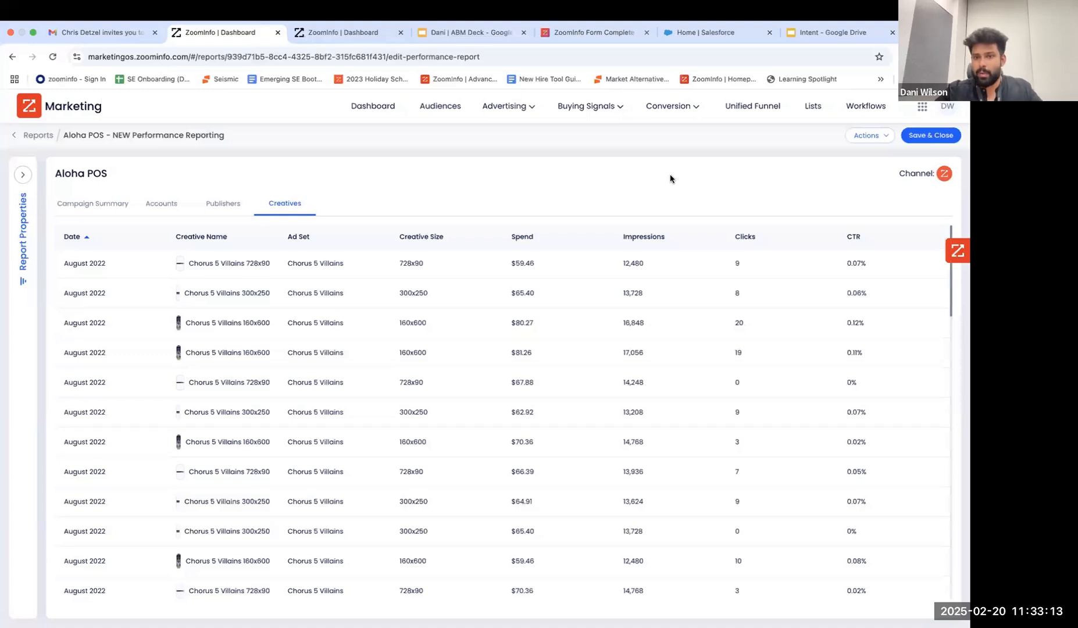
- Open the Unified Funnel and examine the sales and marketing alignment chart and the prioritization heatmap
click(734, 107)
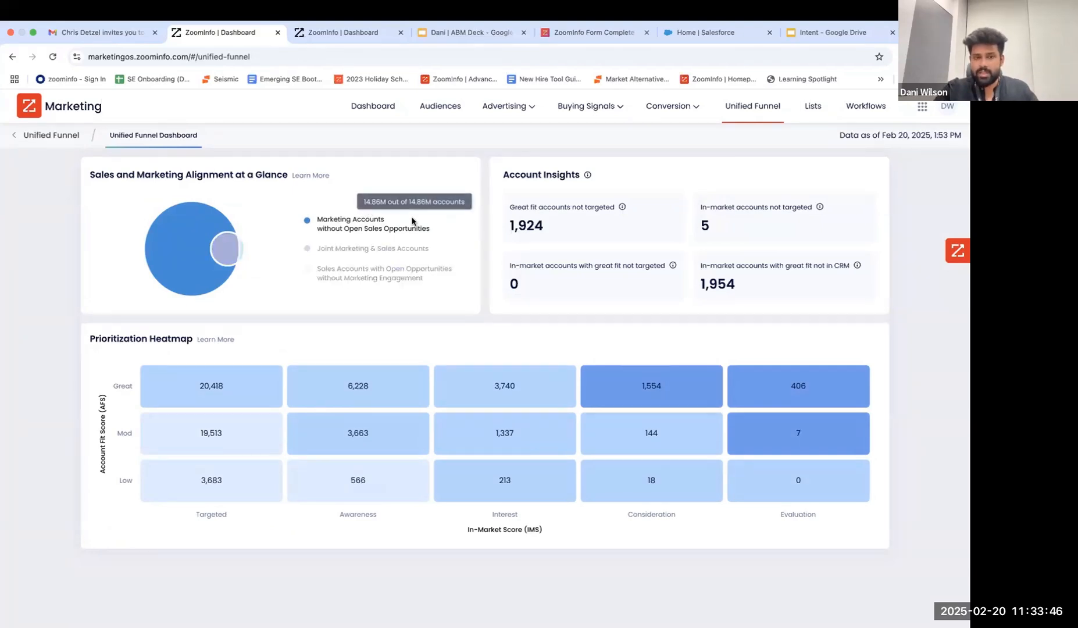
mouse_move(383, 251)
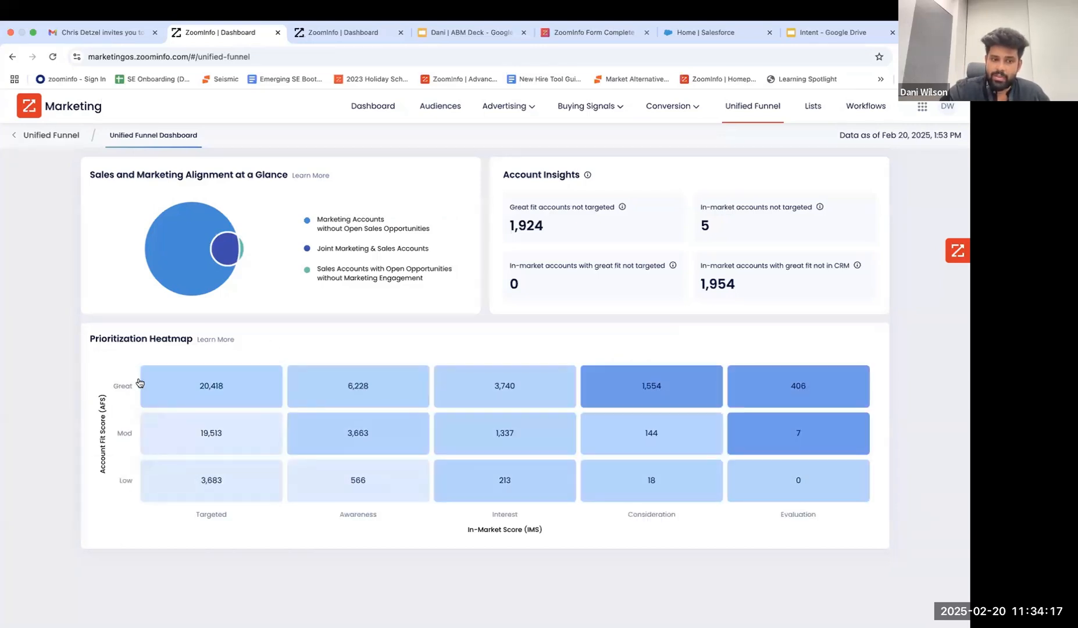
mouse_move(226, 390)
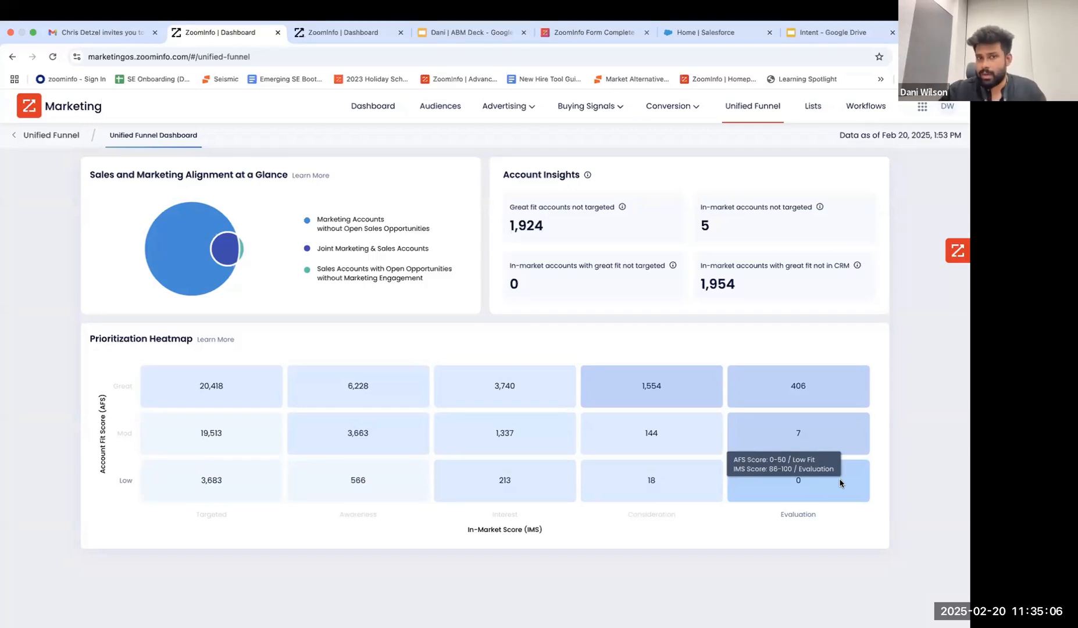
mouse_move(840, 389)
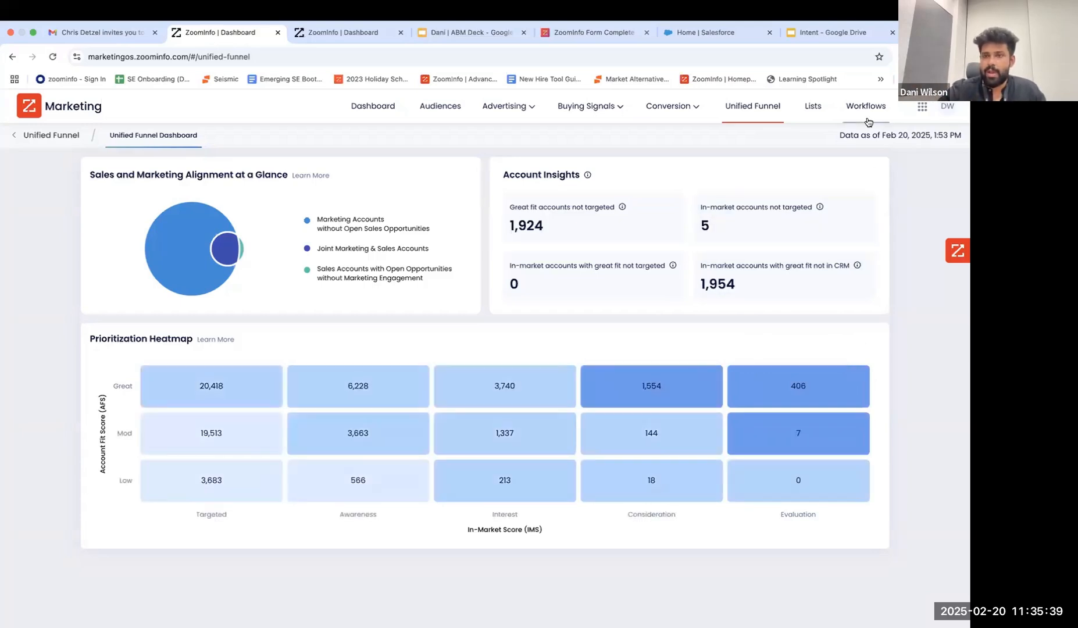
- Start a workflow from the Intent Signal Targeting play and choose Academic Systems as its intent topics
click(867, 121)
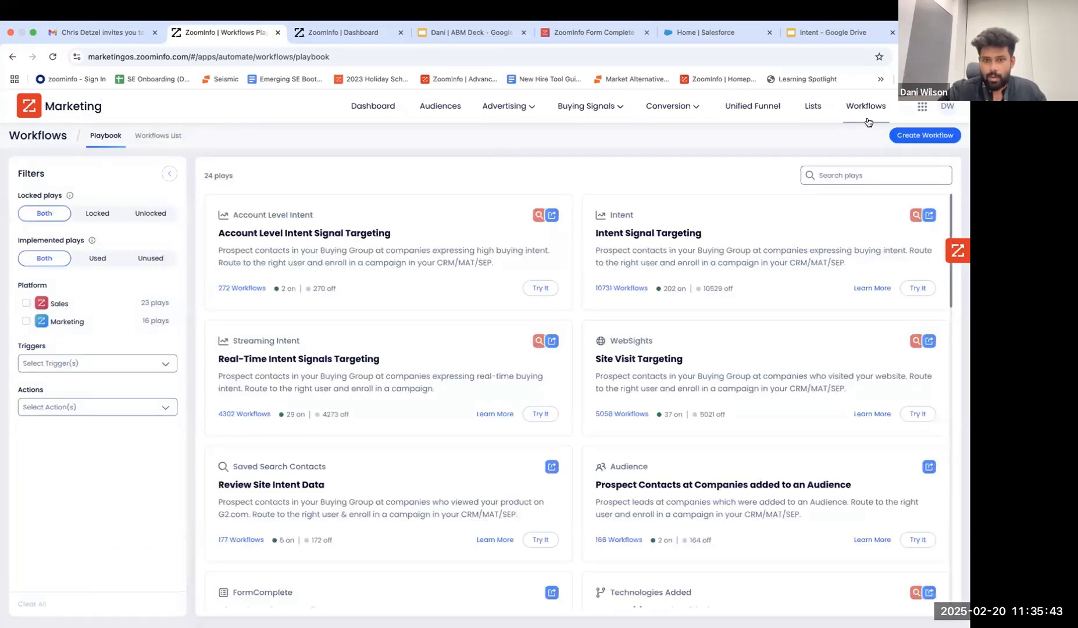
click(914, 291)
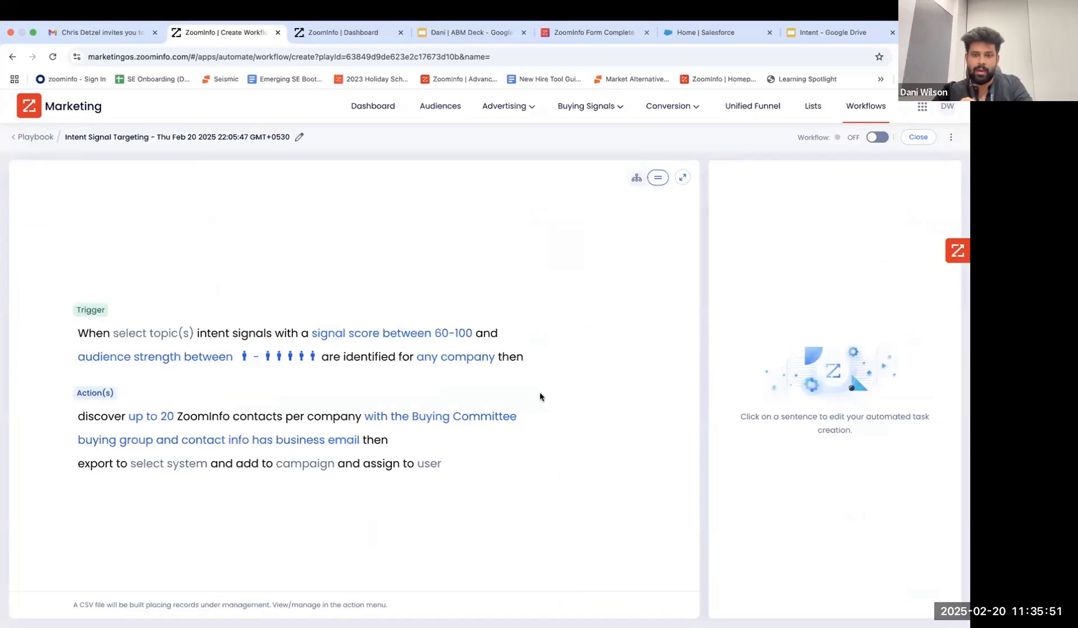
click(153, 341)
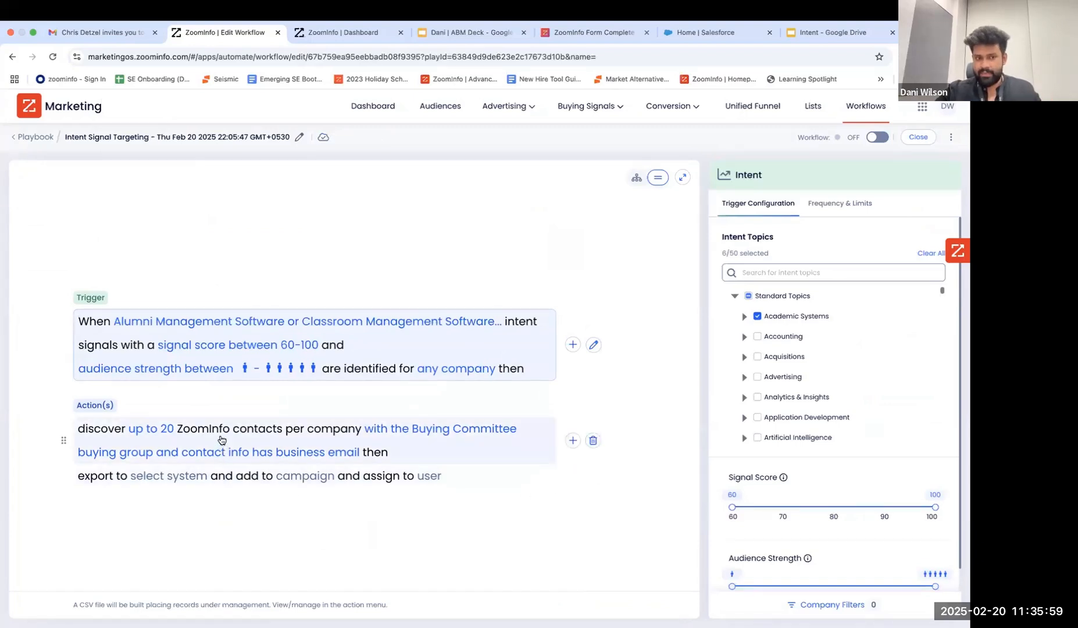
- Open the system selection of the workflow's export action and look through the available export destinations
click(192, 476)
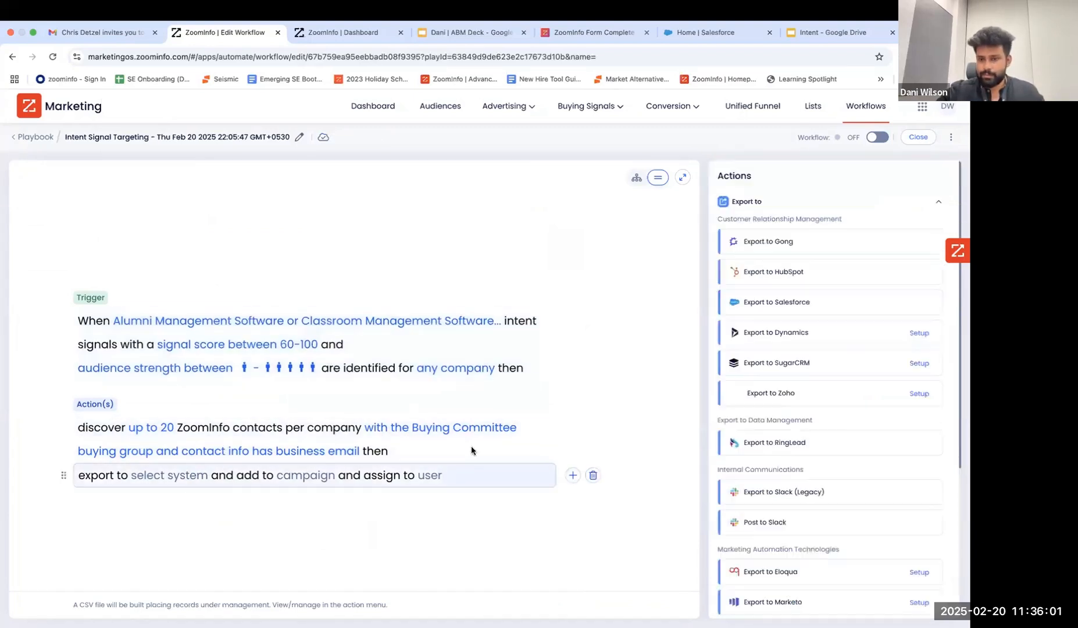
scroll(859, 536, down, 3)
scroll(858, 536, down, 1)
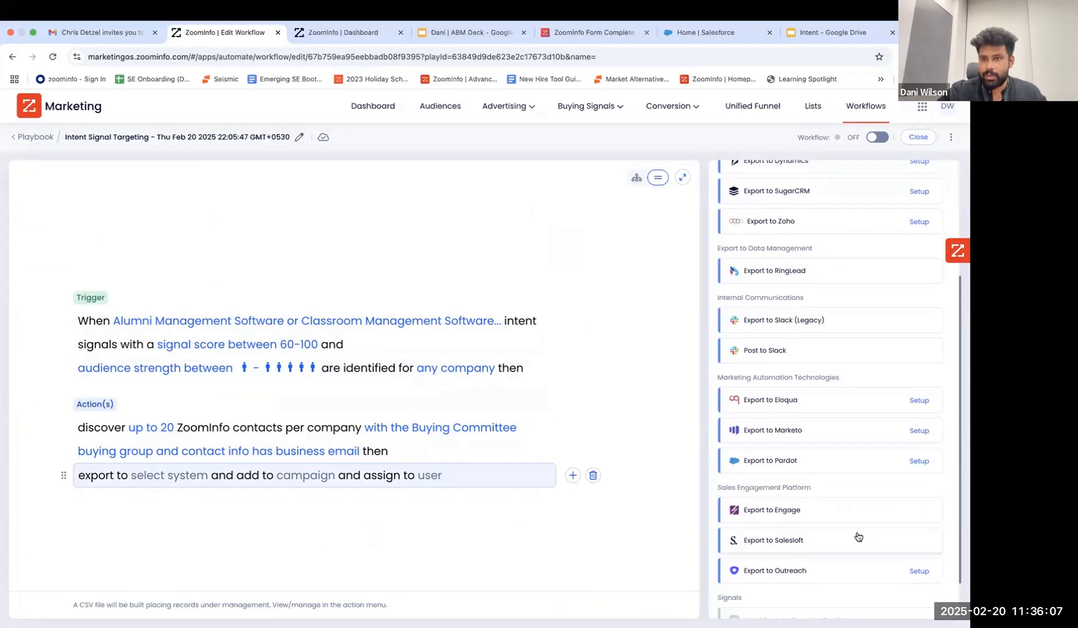
scroll(859, 536, down, 1)
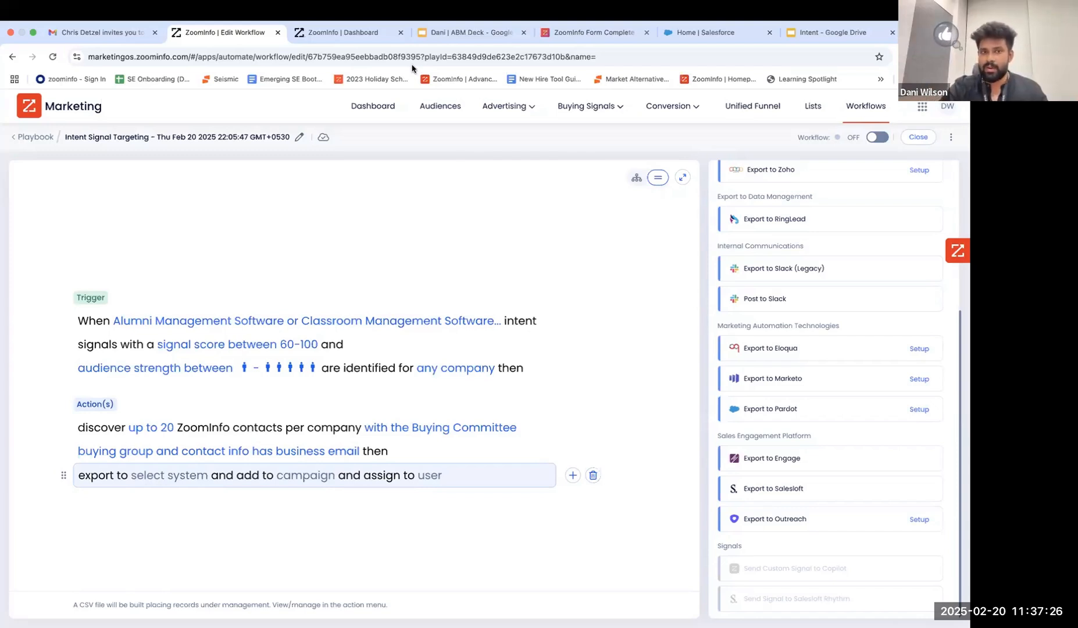
- Switch to ZoomInfo Sales, review the Copilot target account updates and open the full ReliaQuest company profile
click(349, 33)
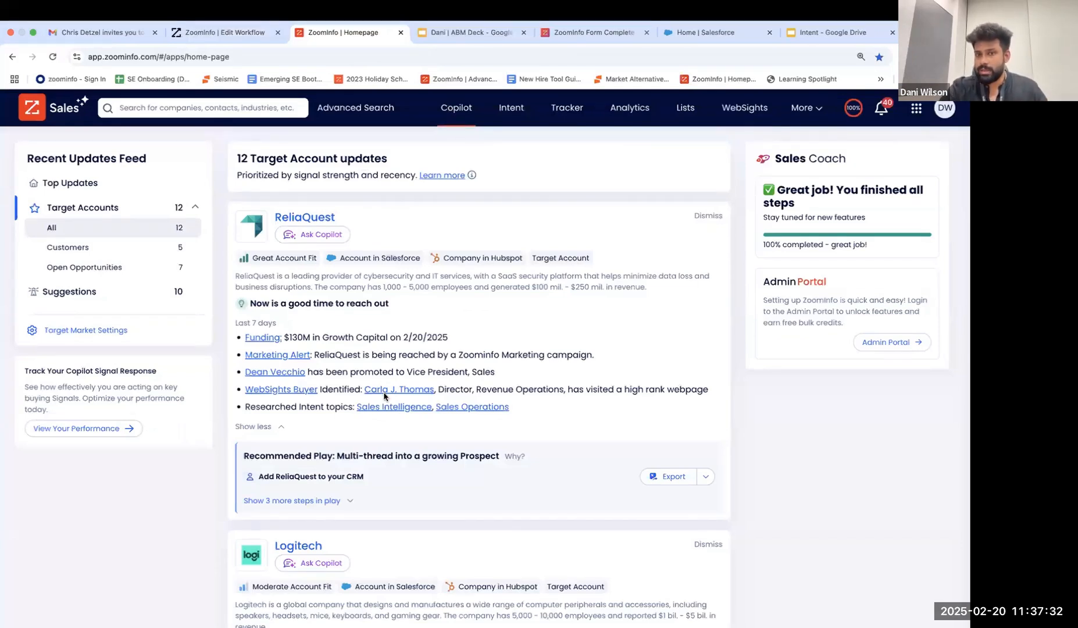
click(306, 390)
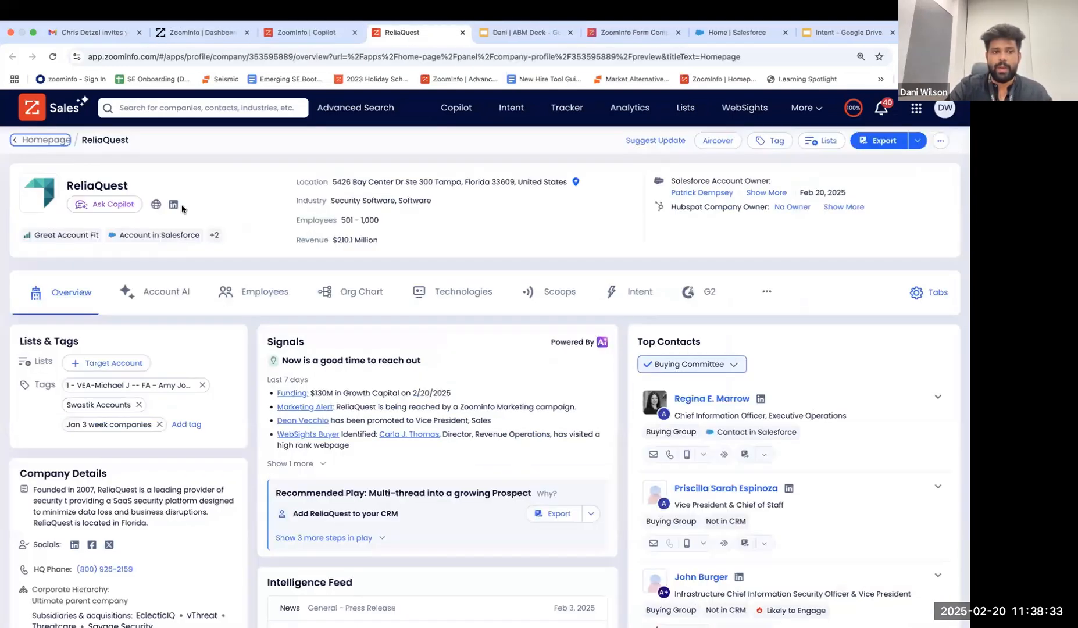
click(718, 140)
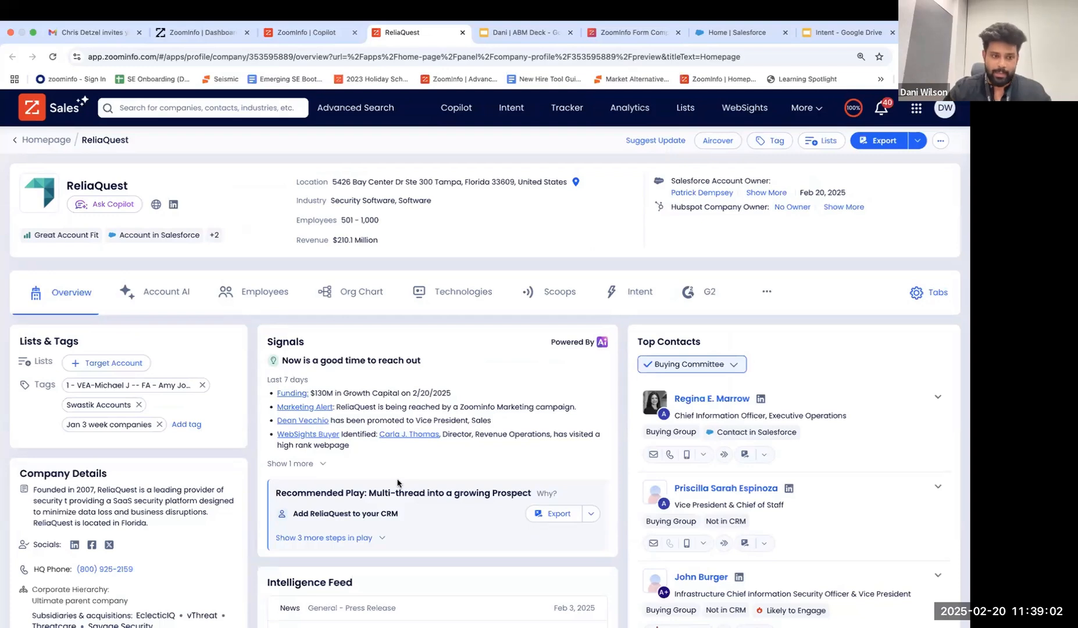
- Return to the Copilot feed, open ReliaQuest's Marketing Alert and highlight its campaign messaging
click(289, 34)
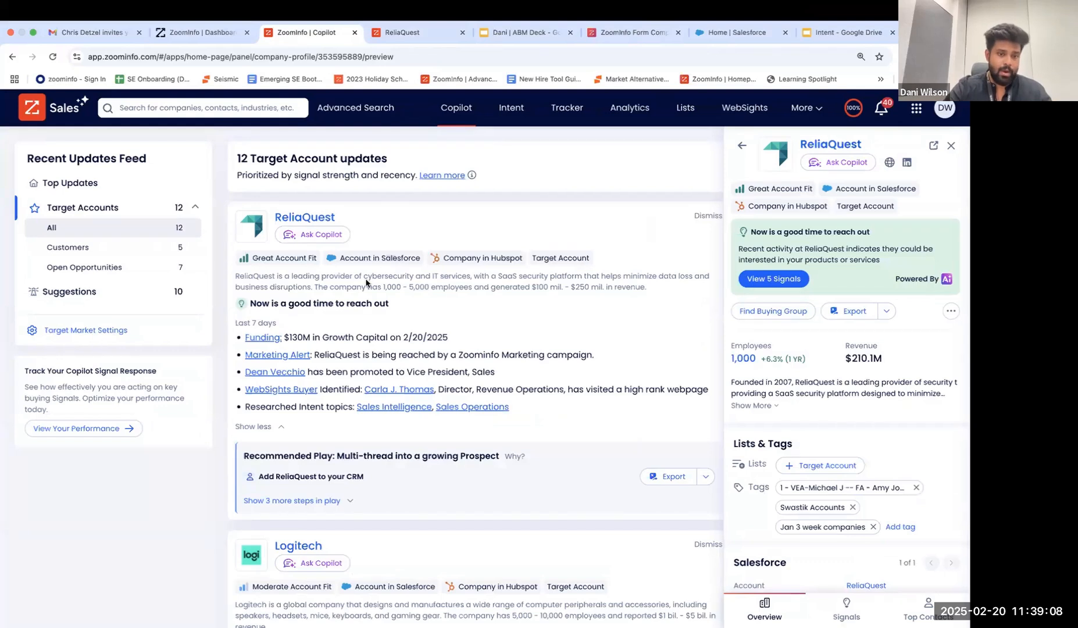
click(303, 362)
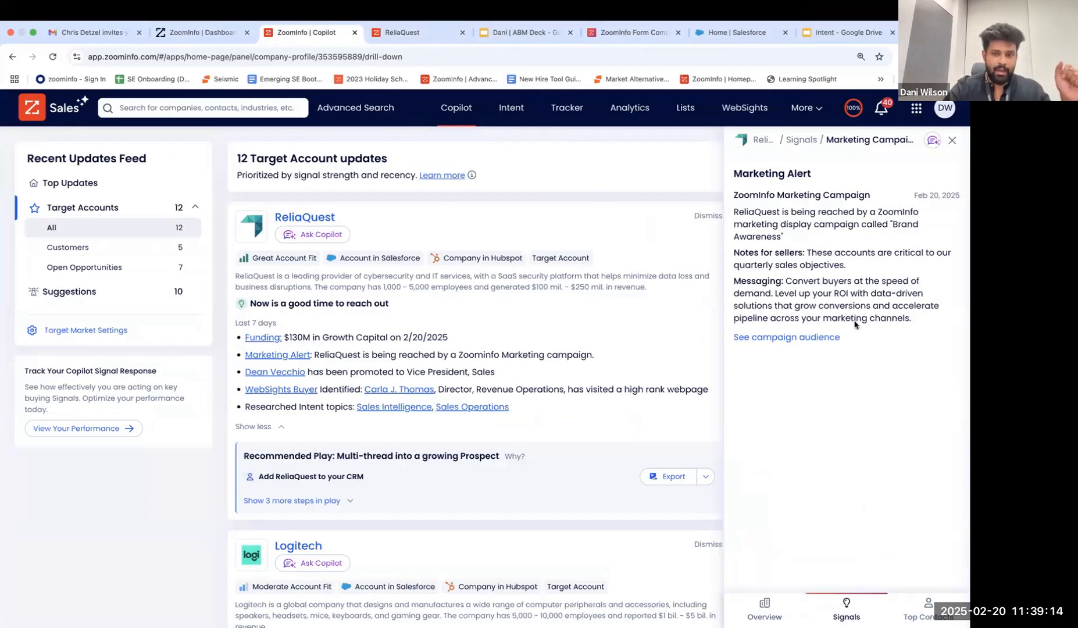
drag(912, 318, 786, 284)
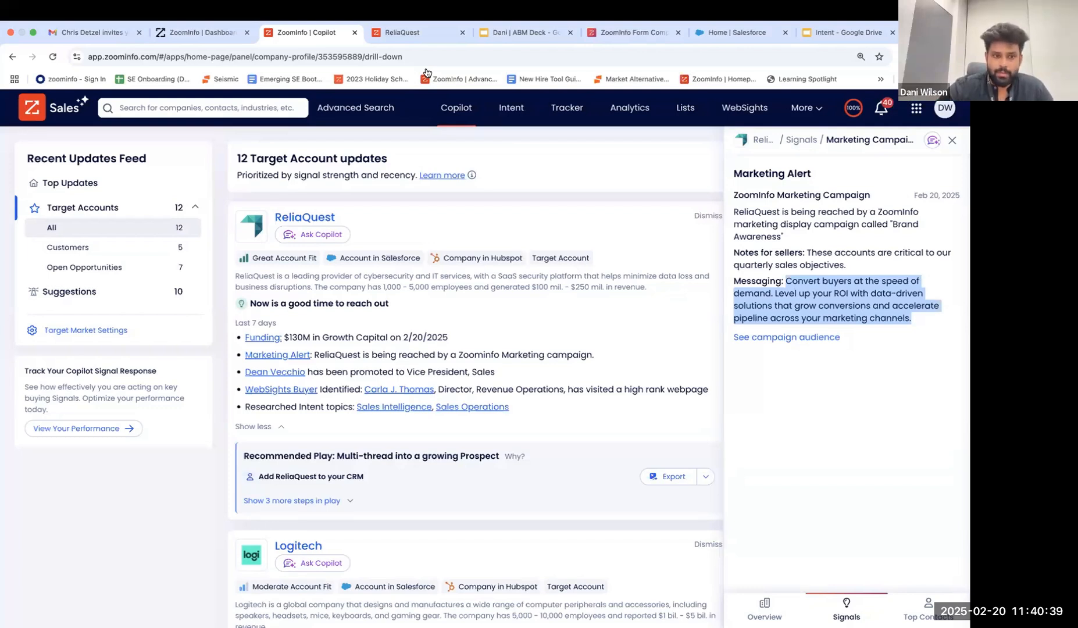
- Go back to ZoomInfo Marketing and inspect the accounts in the Custom Goods and IT Services and Support audiences
click(197, 32)
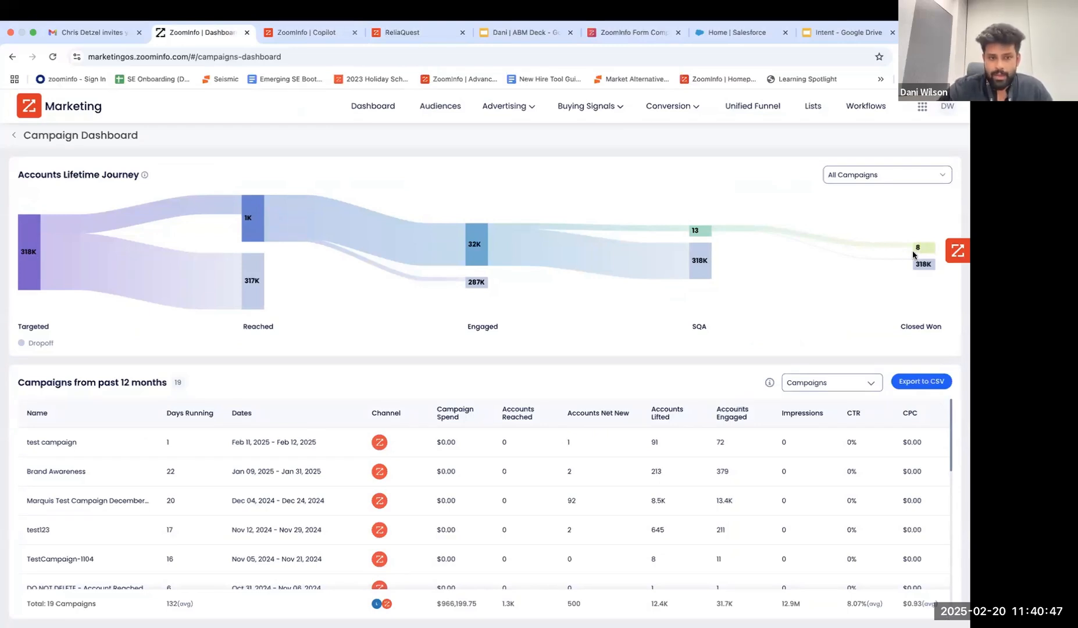
click(453, 109)
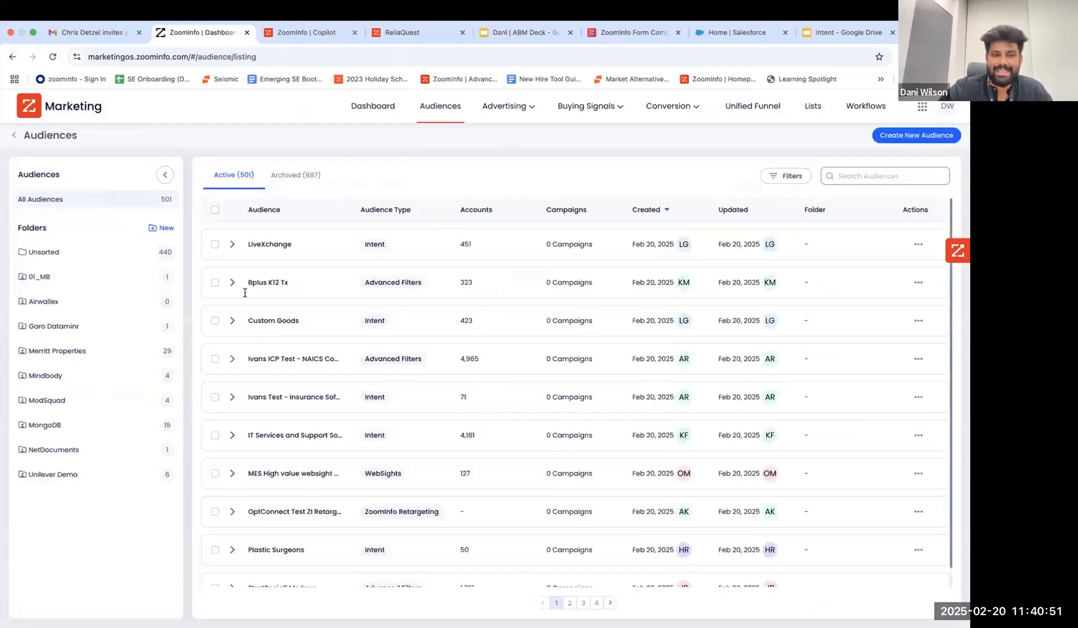
click(233, 321)
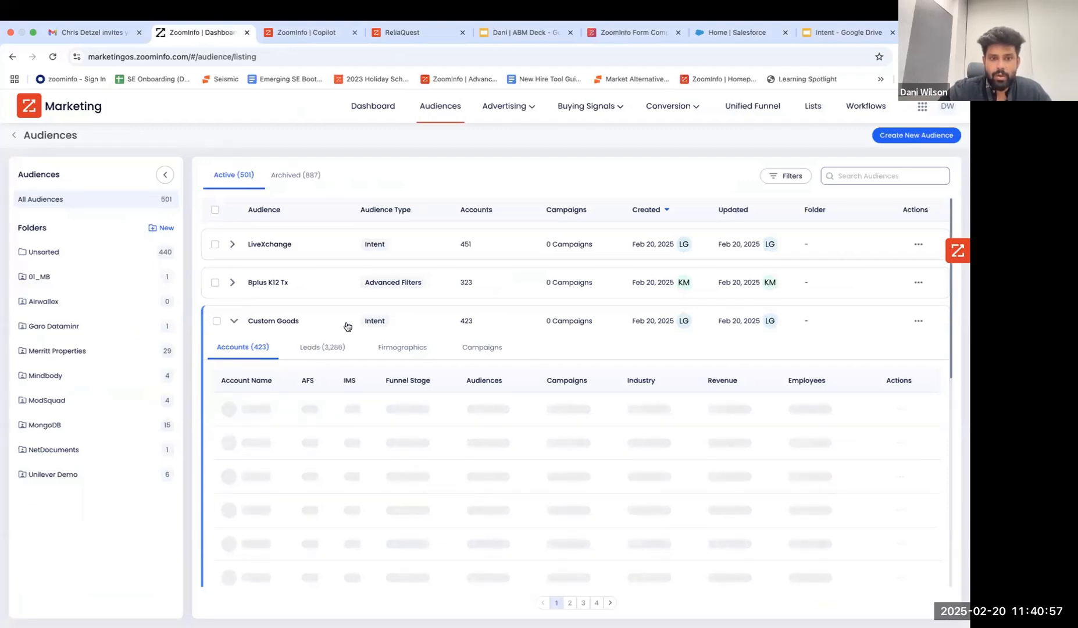
scroll(349, 329, down, 1)
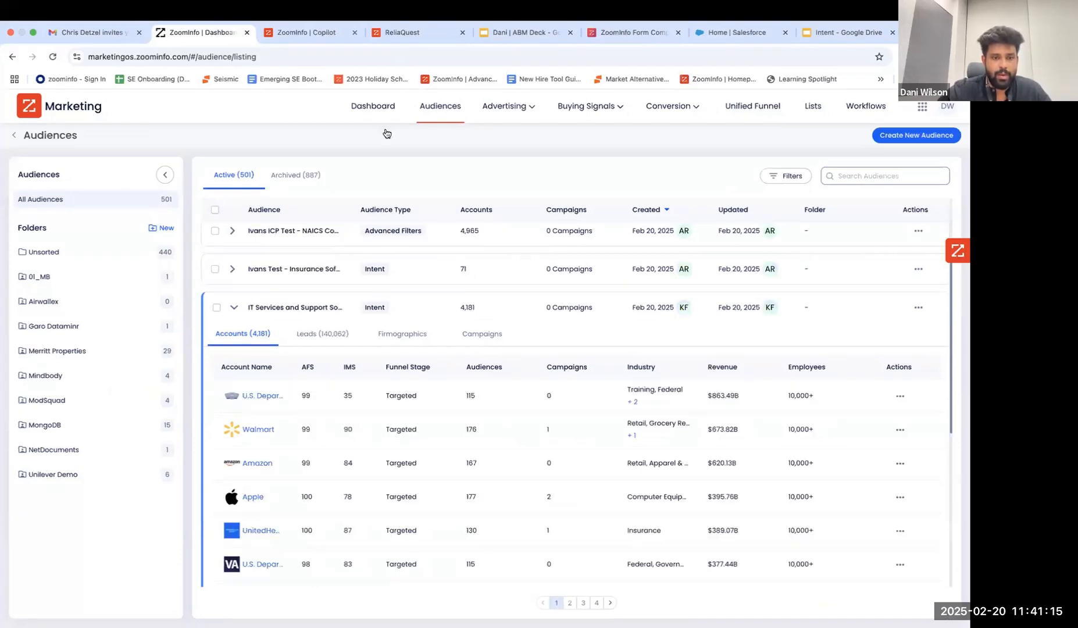
- Open the Apple account and review its Deal Story engagement and activity by type, then return to the Coming soon slide
click(253, 498)
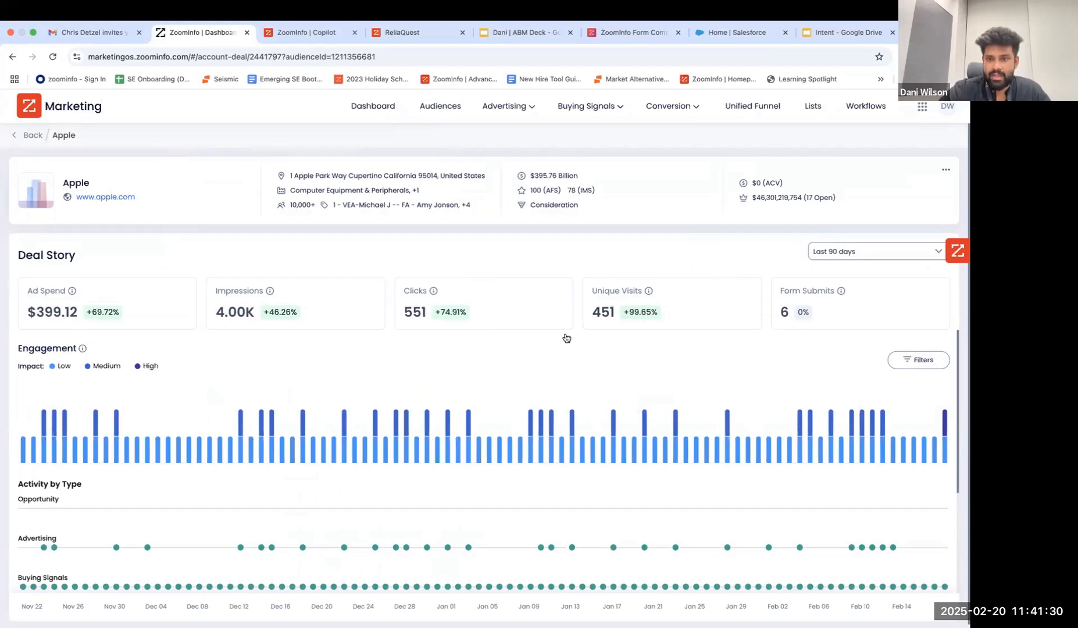
scroll(645, 314, down, 1)
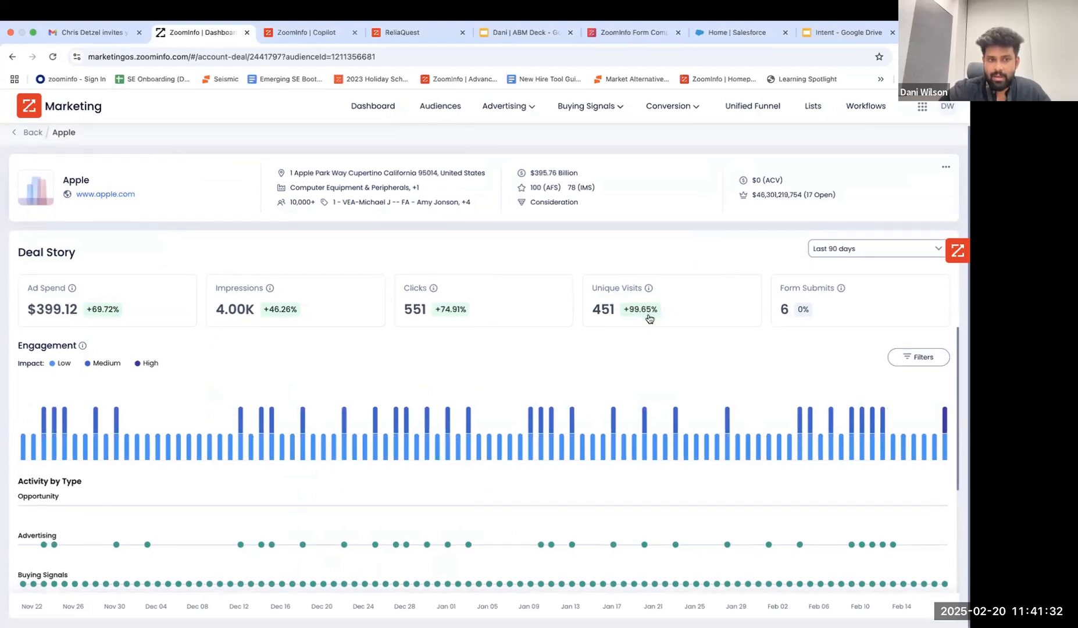
scroll(624, 400, down, 4)
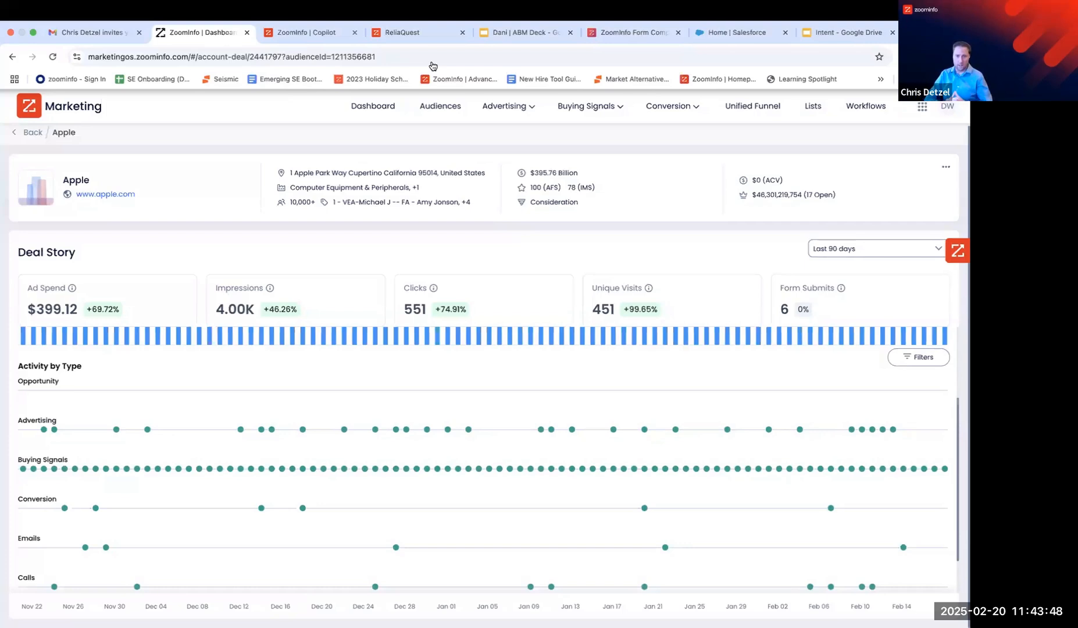
key(ctrl+Right)
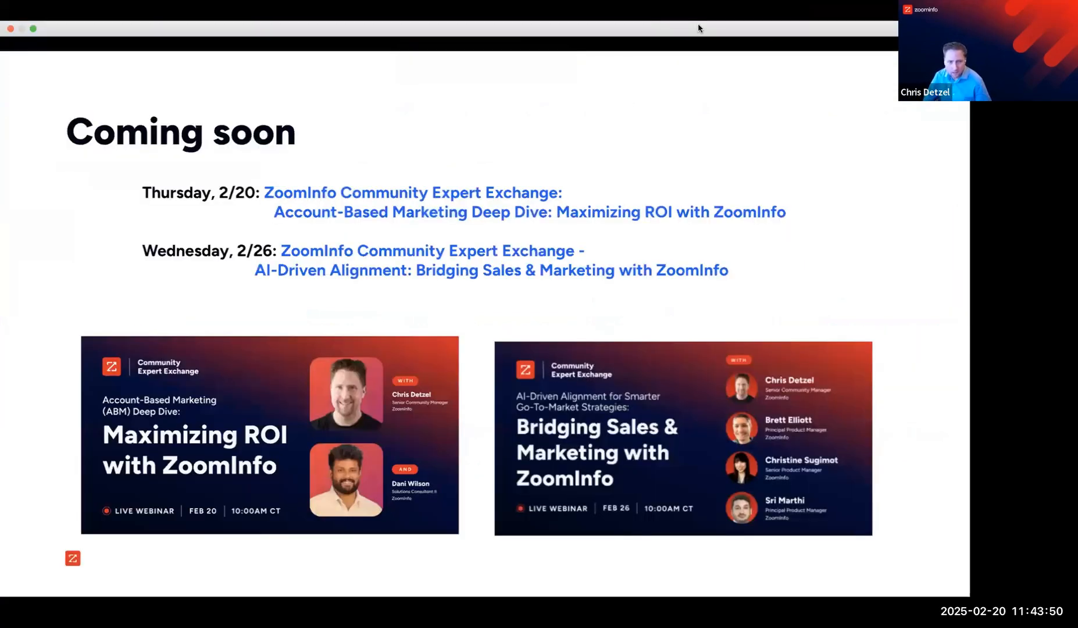